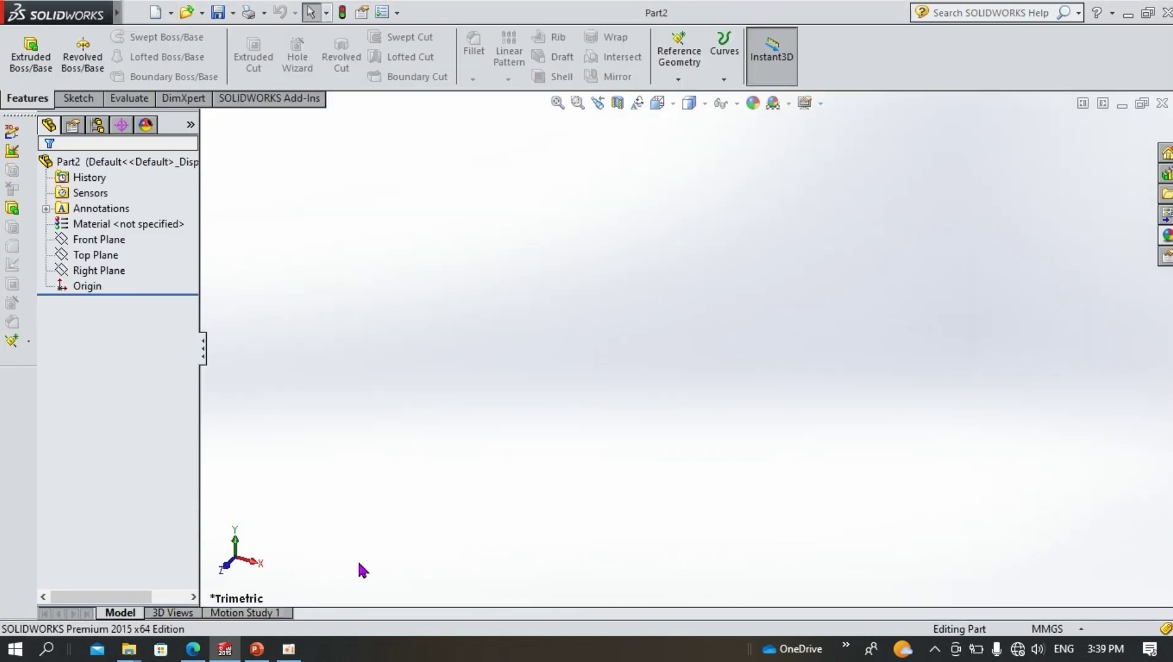
- Start a sketch on the Front Plane and draw a vertical midpoint line about 158 mm long centred on the origin
left_click(98, 239)
left_click(112, 216)
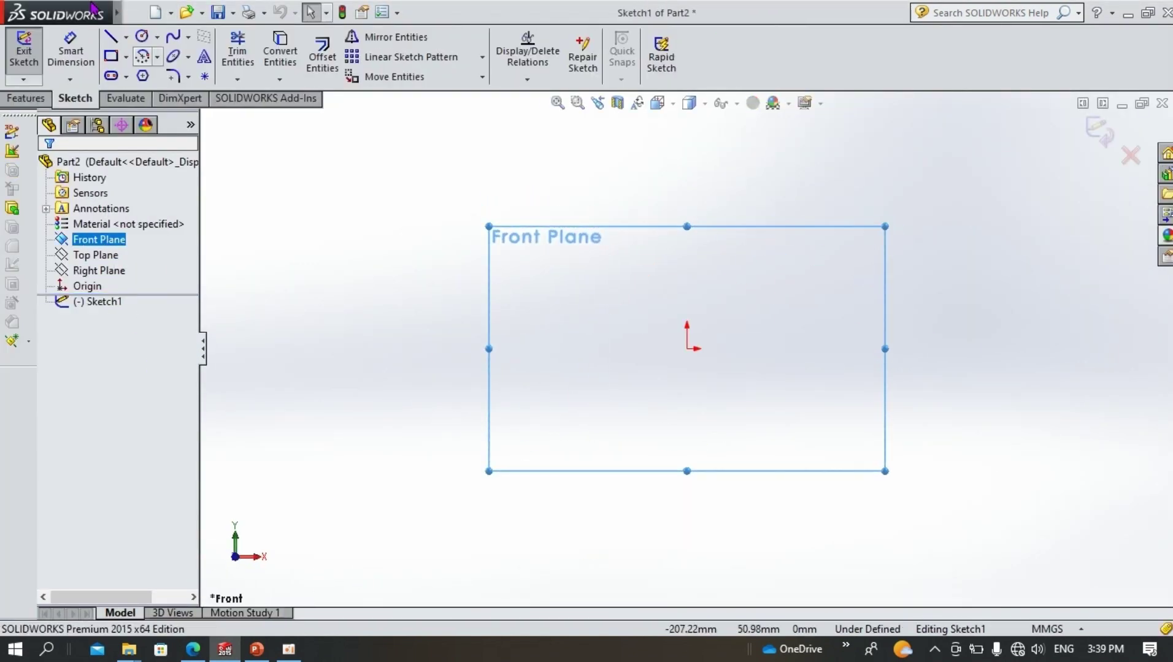
left_click(113, 39)
left_click(126, 37)
left_click(161, 89)
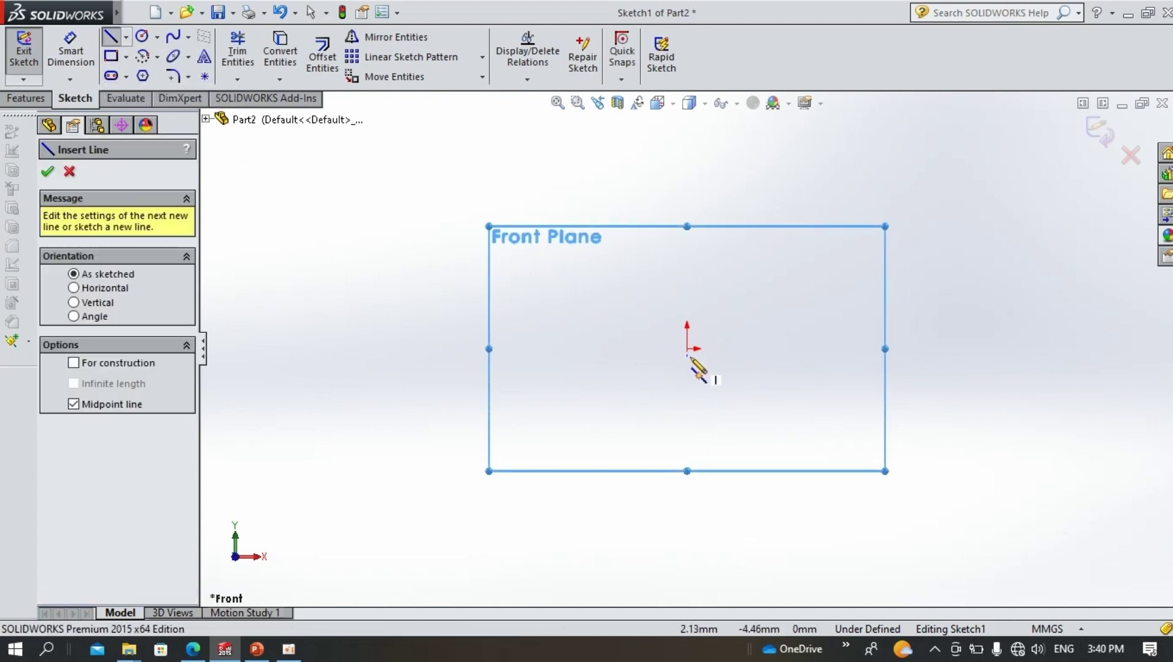
left_click(687, 348)
left_click(644, 212)
left_click(684, 184)
key("Escape")
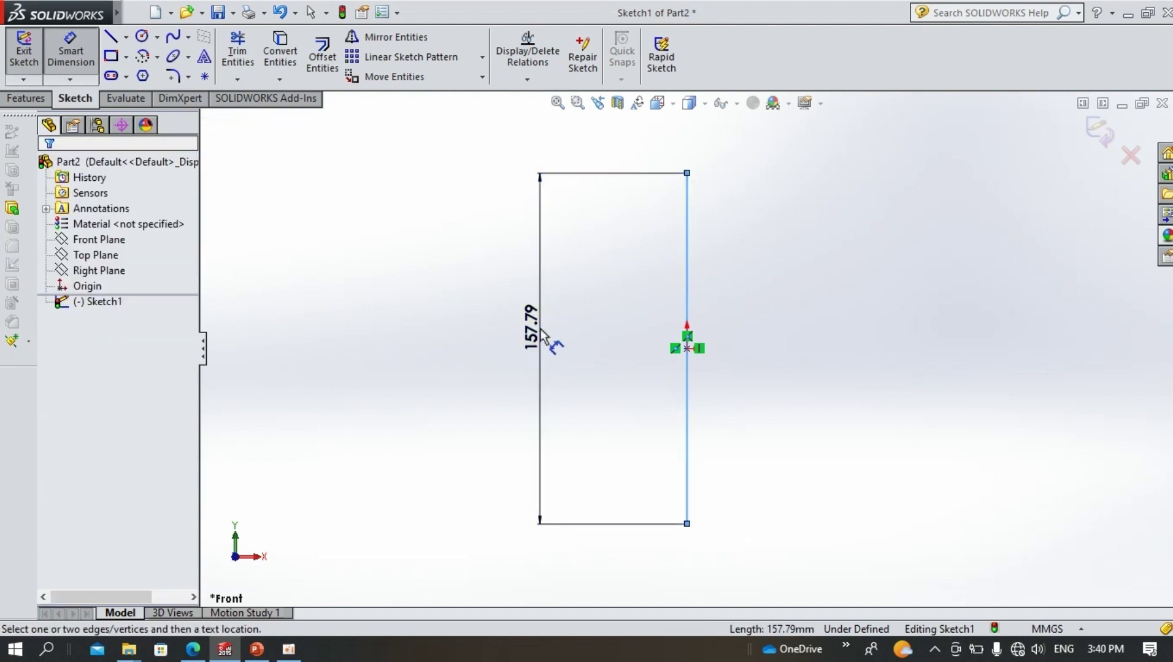
- Dimension the vertical line's length as 140 mm
left_click(543, 334)
type("140")
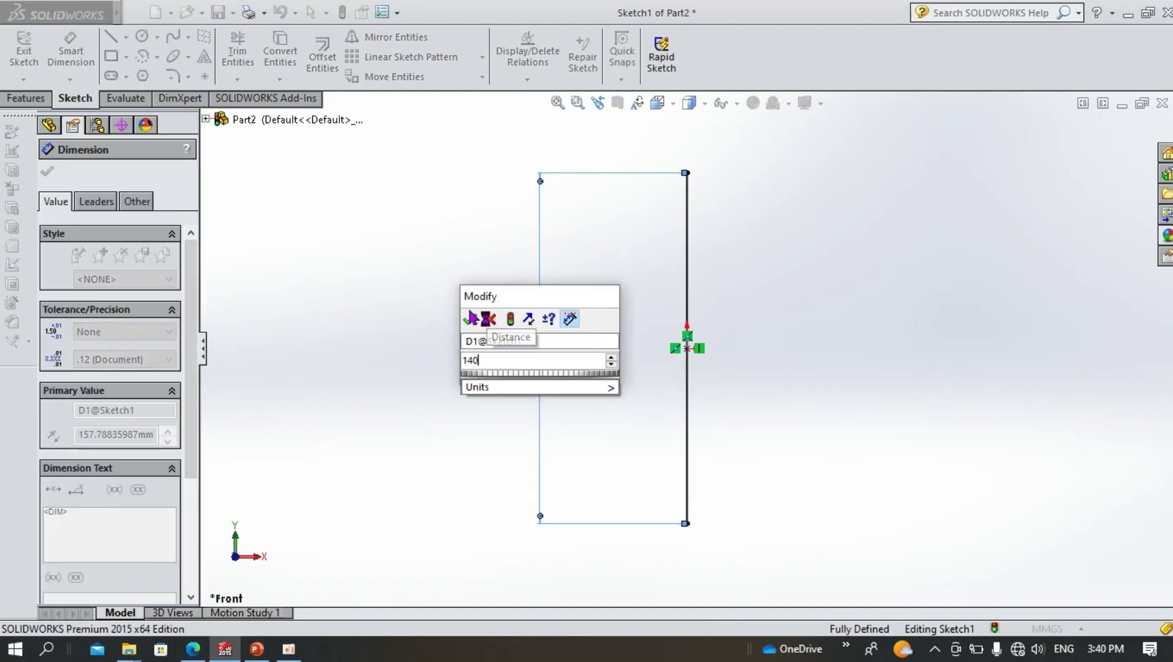
key("Return")
key("Escape")
- Draw a horizontal midpoint line about 242 mm long centred on the origin
left_click(110, 37)
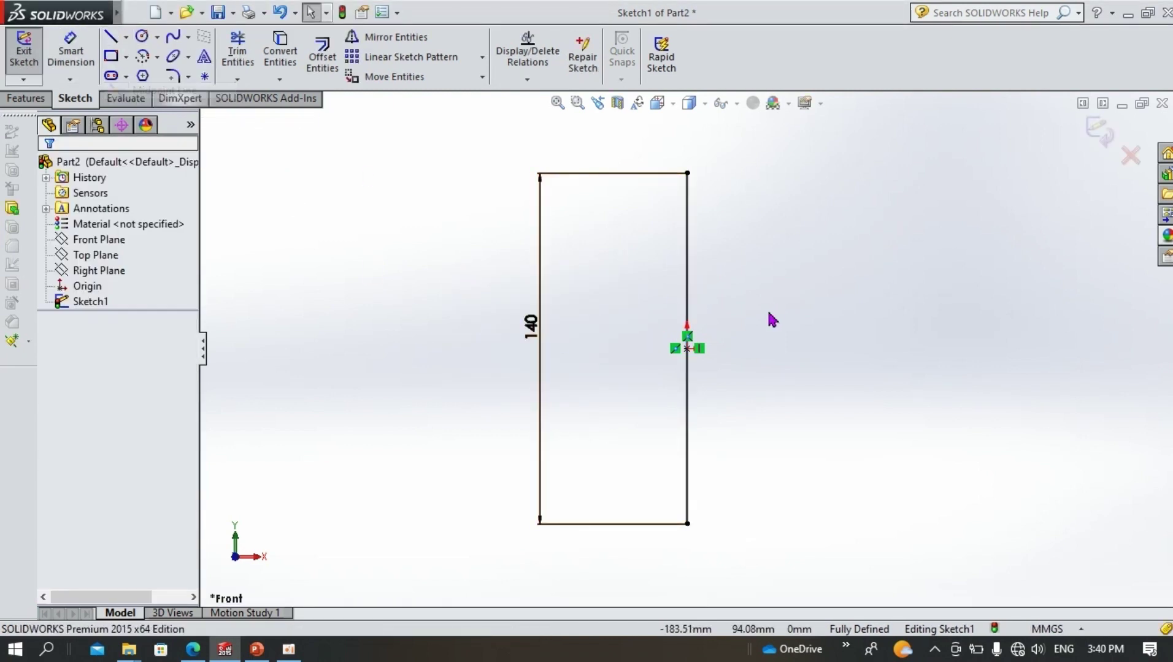
left_click(687, 348)
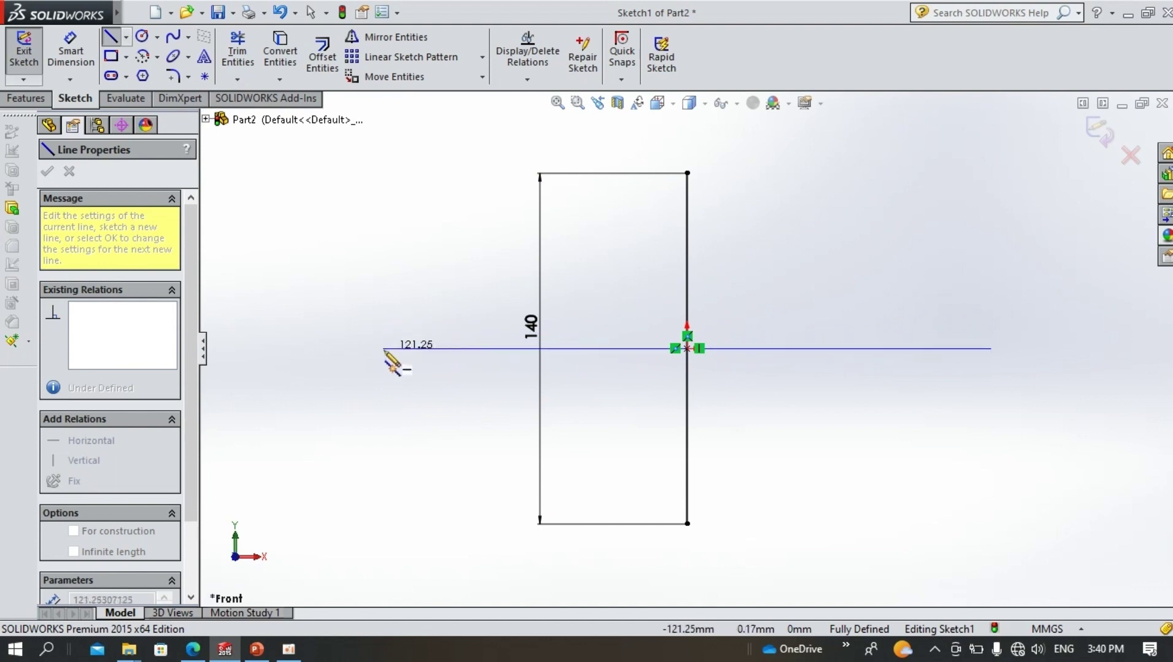
left_click(385, 349)
right_click(384, 349)
left_click(423, 361)
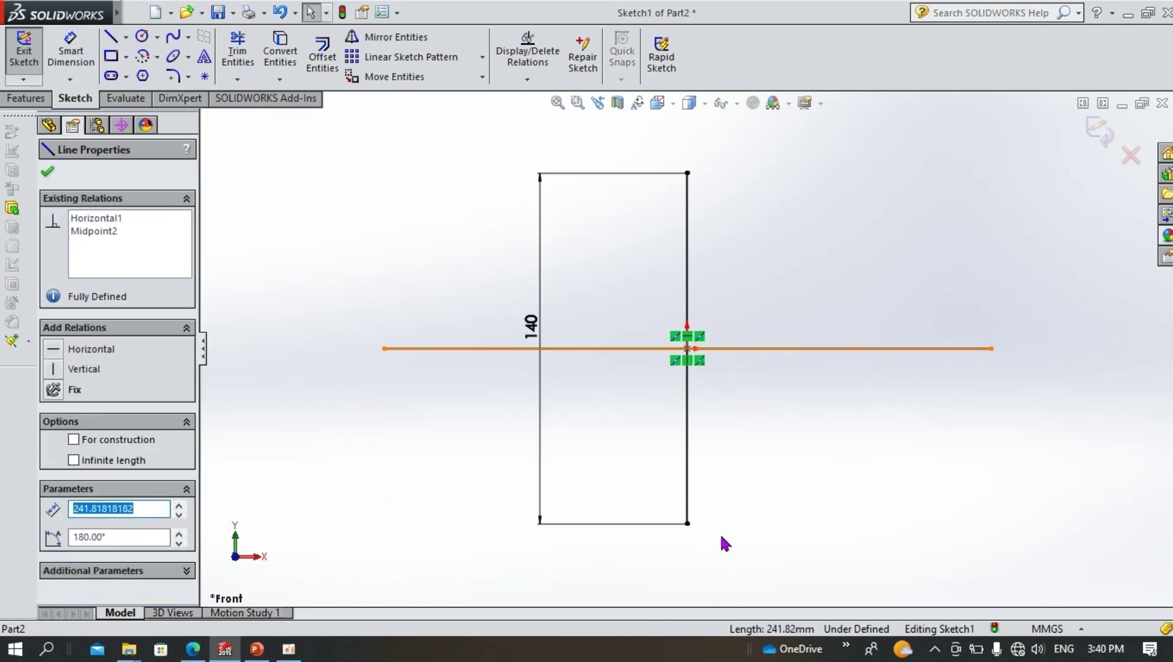
- Dimension the horizontal line's length as 150 mm below the sketch
left_click(83, 57)
left_click(661, 349)
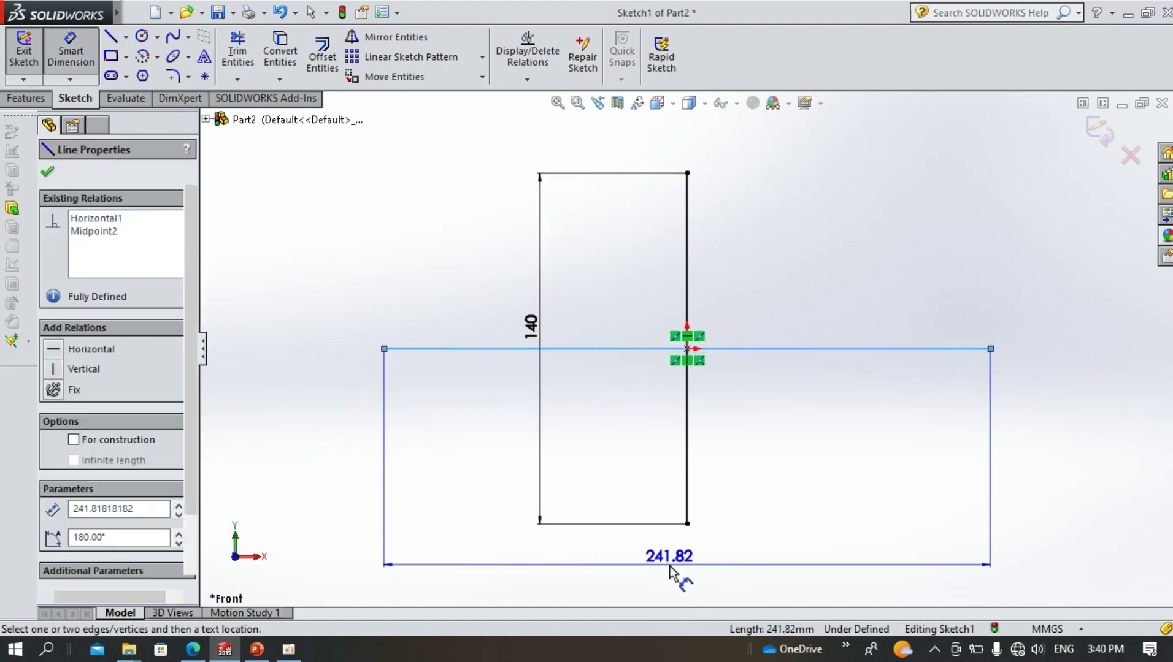
left_click(673, 575)
type("150")
key("Return")
key("Escape")
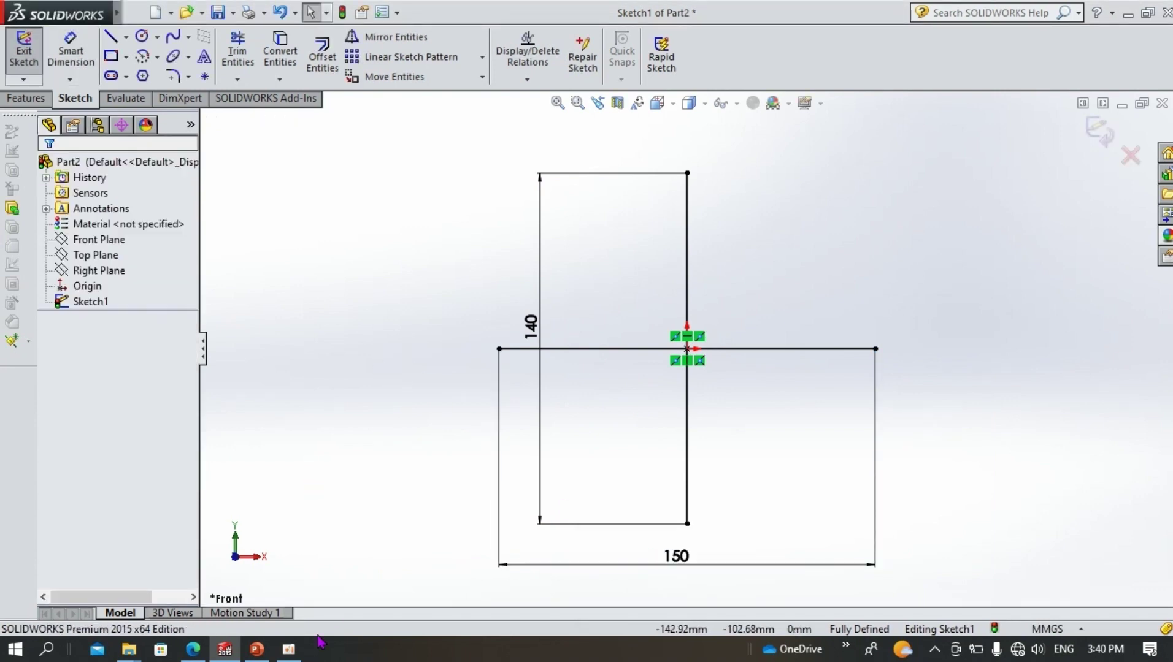
- Move the 140 mm dimension farther left, clear of the horizontal line
key("alt+Tab")
left_click(266, 654)
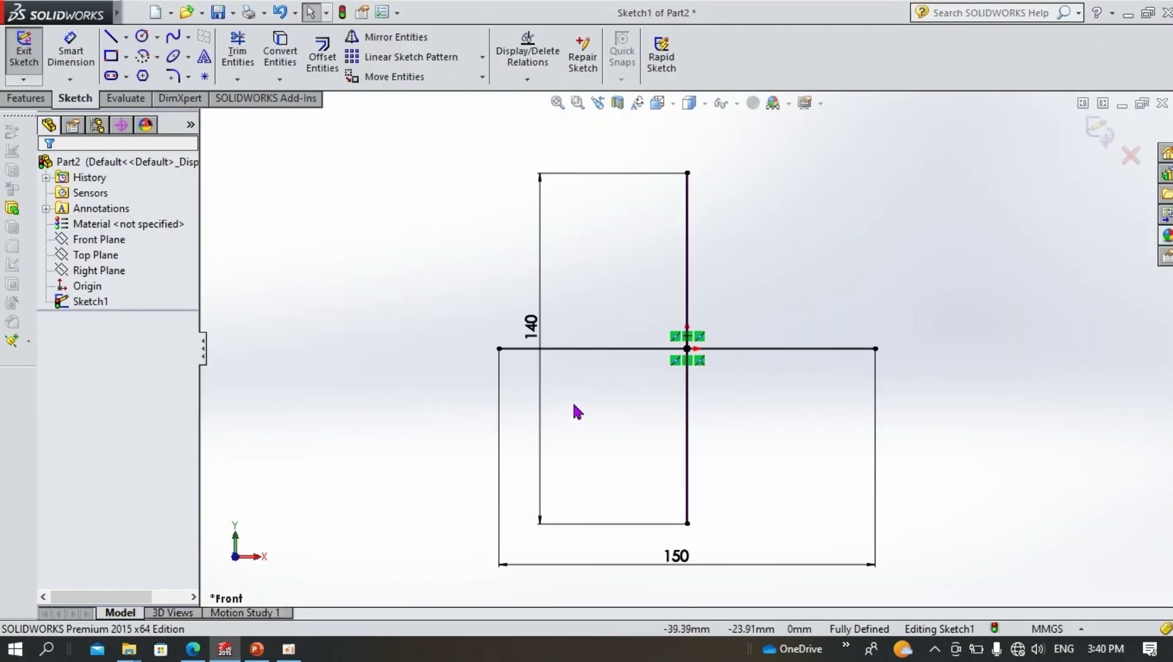
left_click(538, 337)
left_click(347, 339)
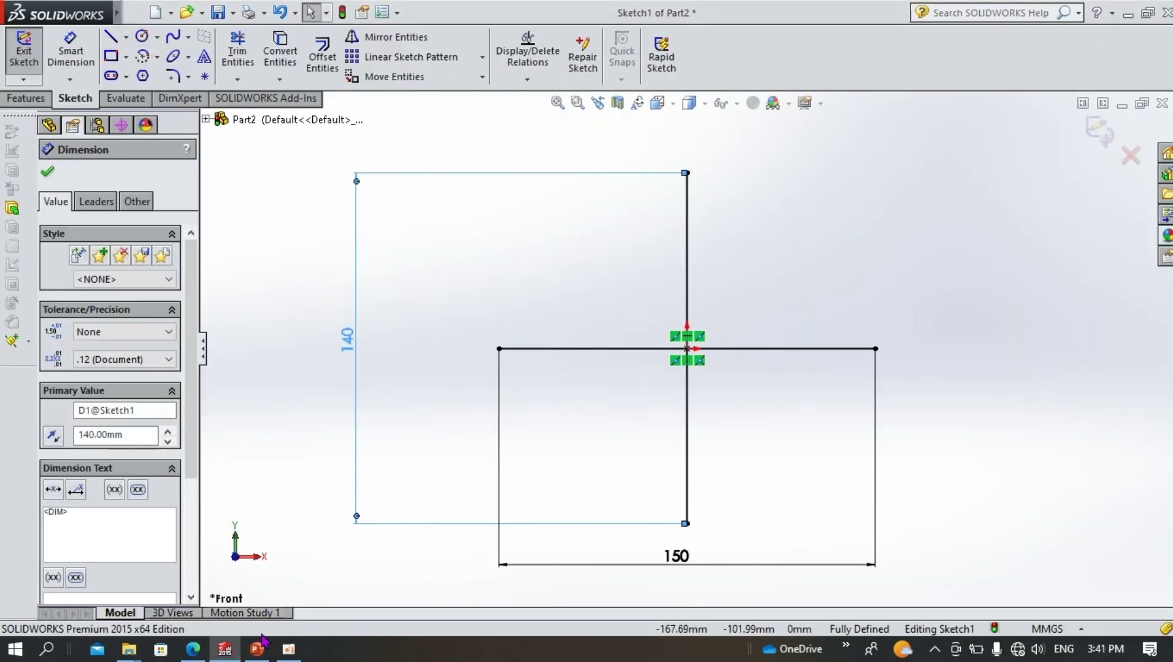
left_click(261, 644)
left_click(285, 652)
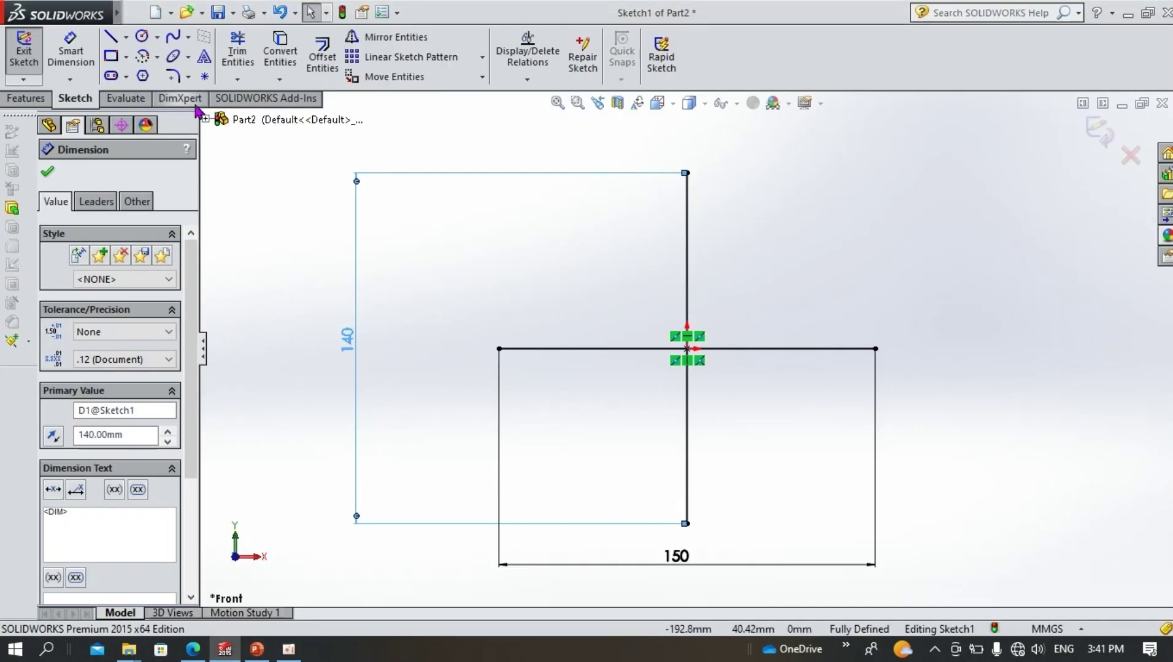
- Draw a vertical ellipse centred on the origin, reaching the vertical line's upper end, with a minor radius of about 22 mm
key("Escape")
left_click(188, 58)
left_click(202, 76)
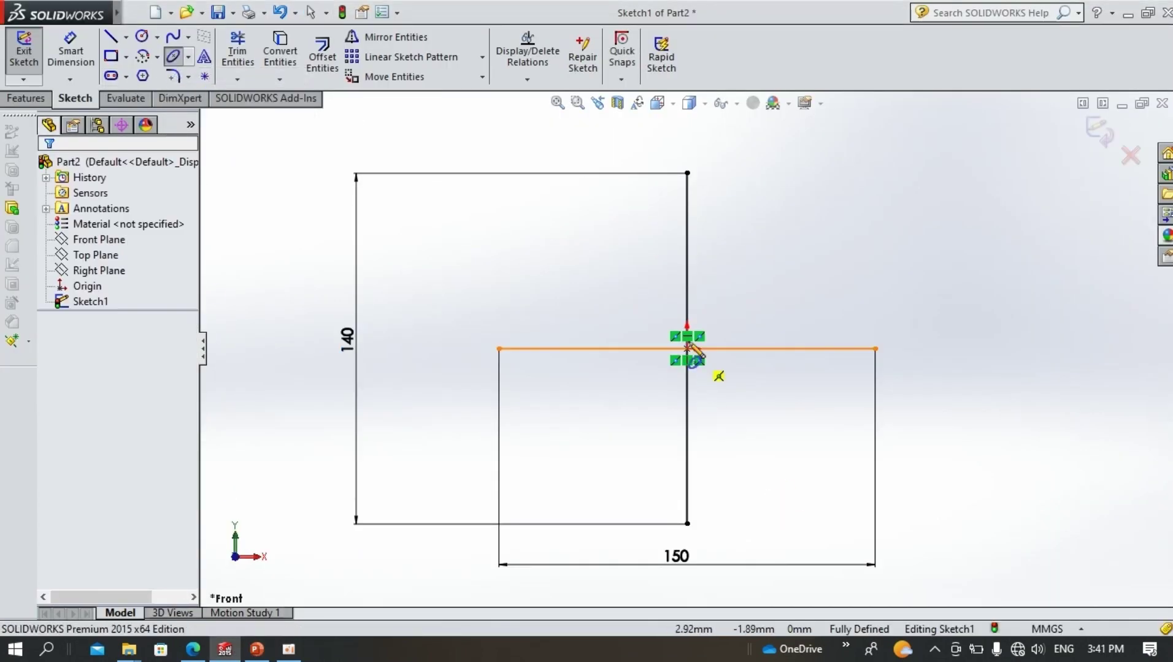
left_click(687, 348)
left_click(687, 173)
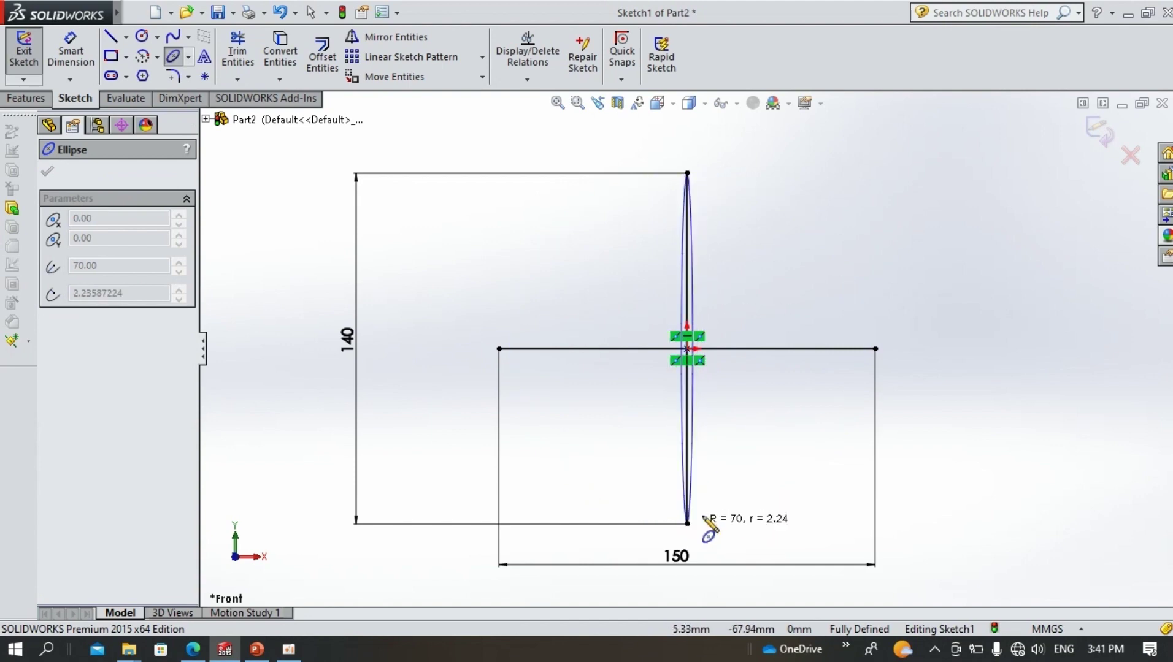
left_click(743, 365)
key("Escape")
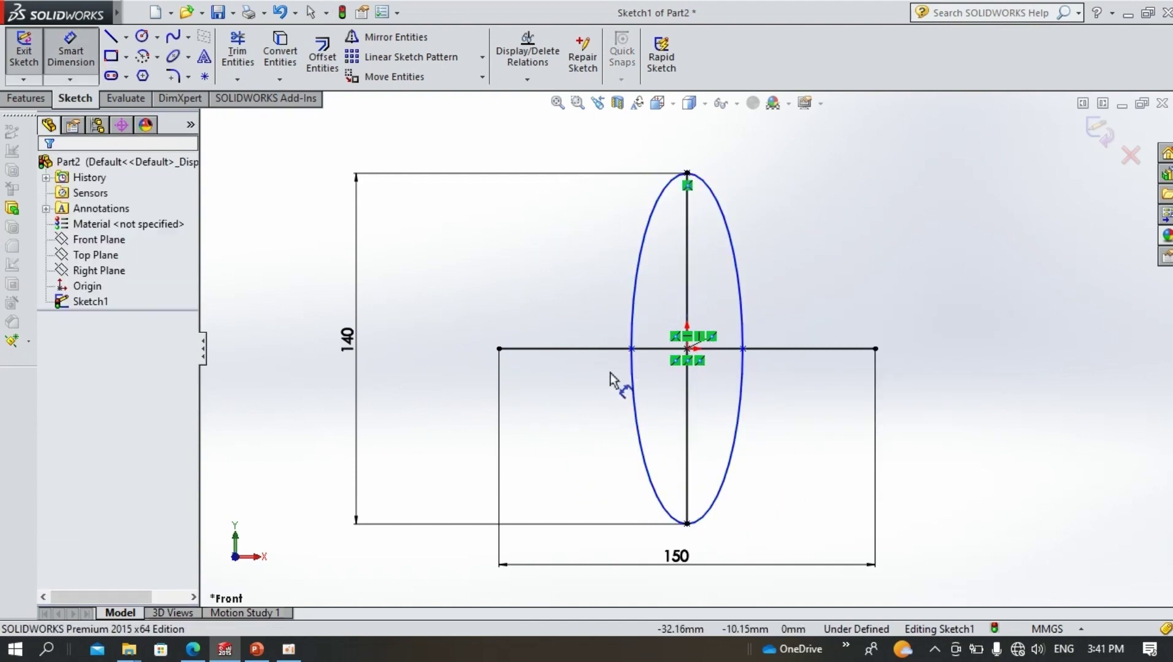
- Set the vertical ellipse's minor radius to 30 mm
left_click(631, 343)
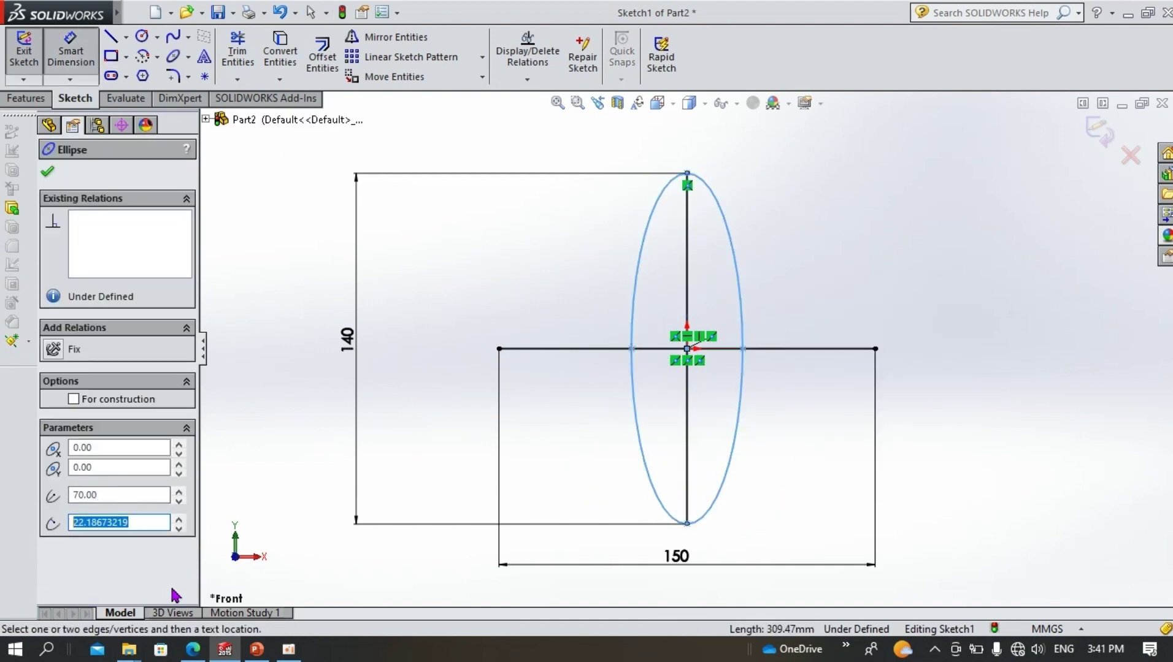
left_click(257, 649)
key("alt+Tab")
key("Return")
left_click(48, 172)
- Draw a horizontal ellipse from the origin to the horizontal line's left end and set its minor radius to 30 mm
left_click(173, 56)
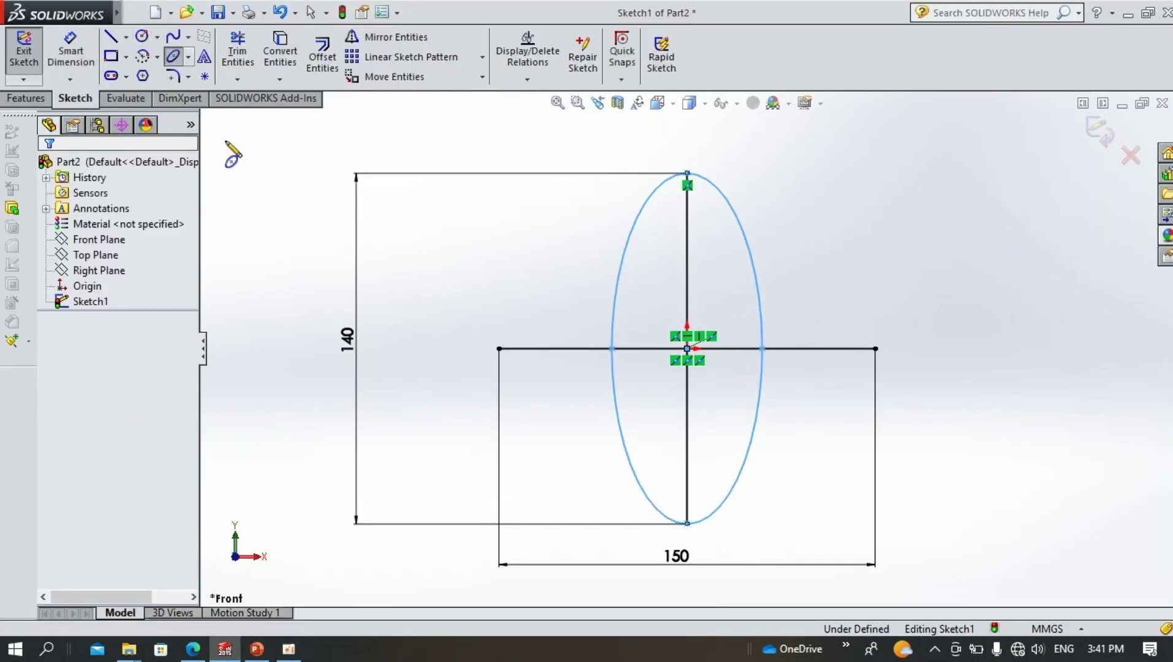
left_click(687, 349)
left_click(499, 349)
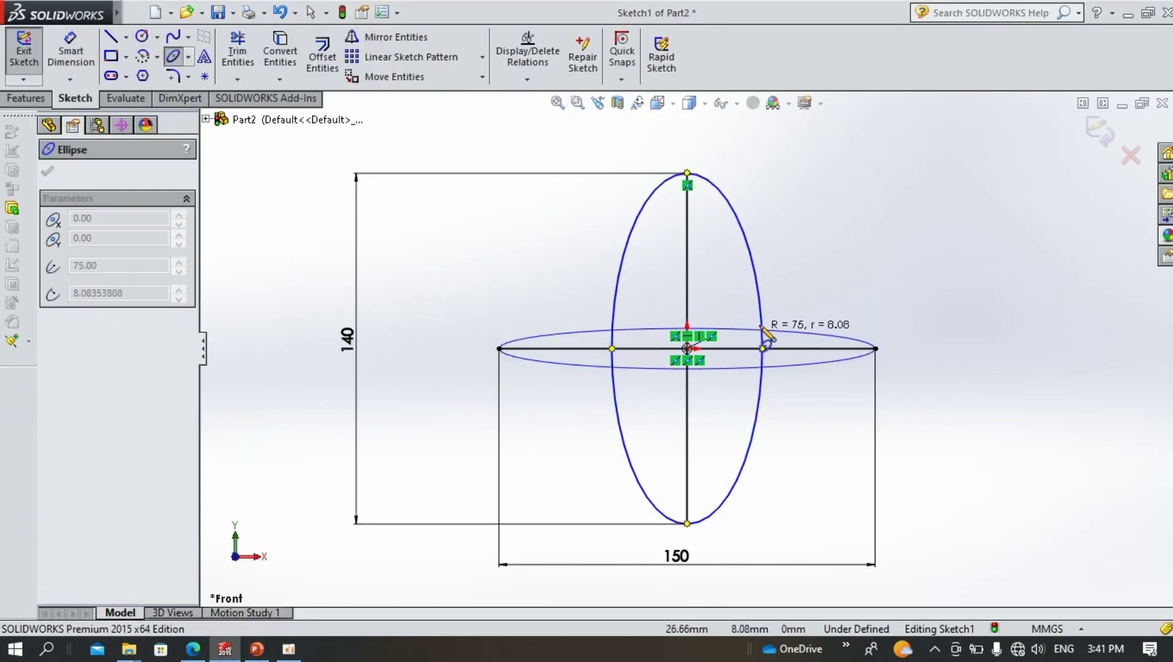
left_click(759, 298)
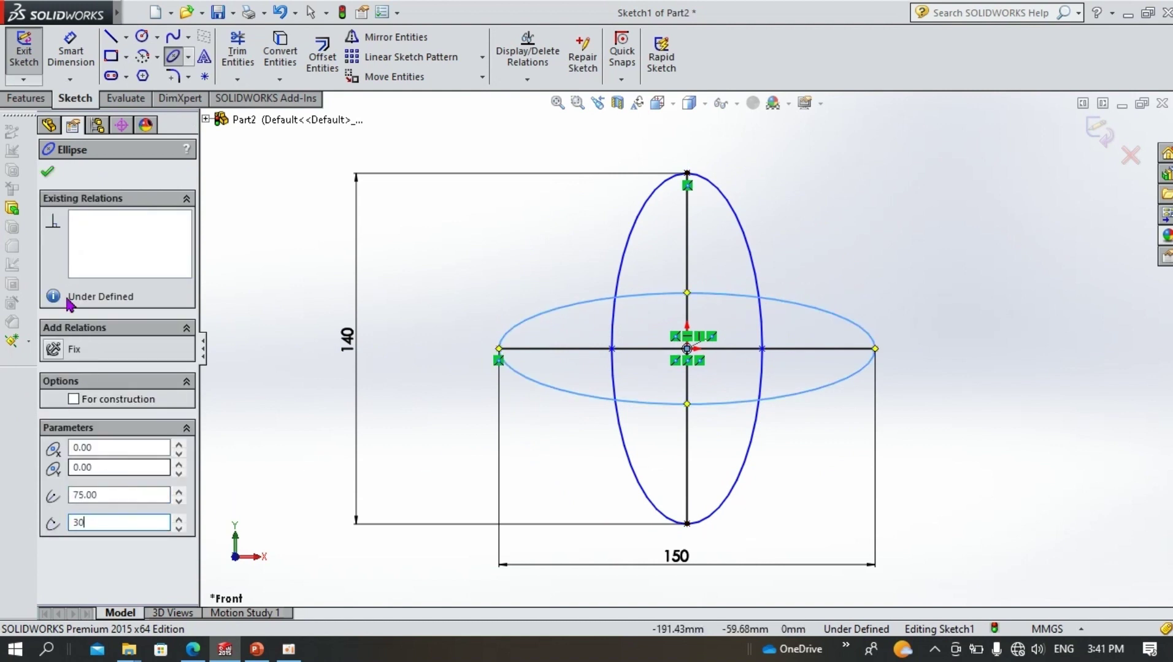
key("Return")
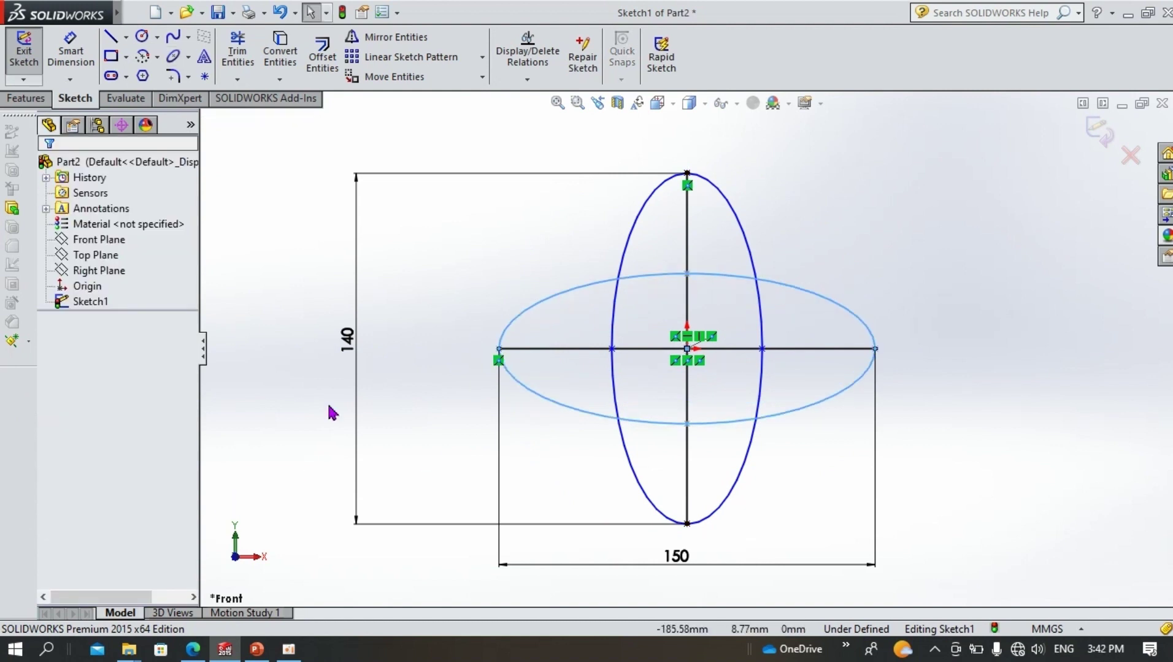
- Trim the overlapping inner arcs of both ellipses and delete the vertical and horizontal lines through the origin
left_click(238, 51)
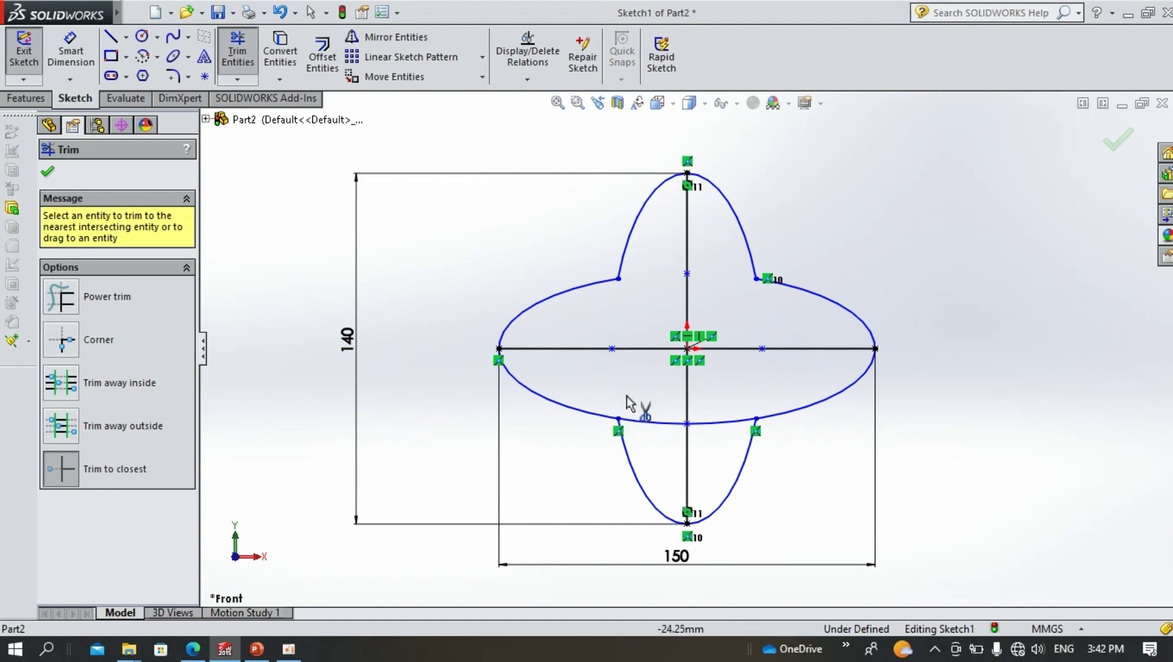
key("Escape")
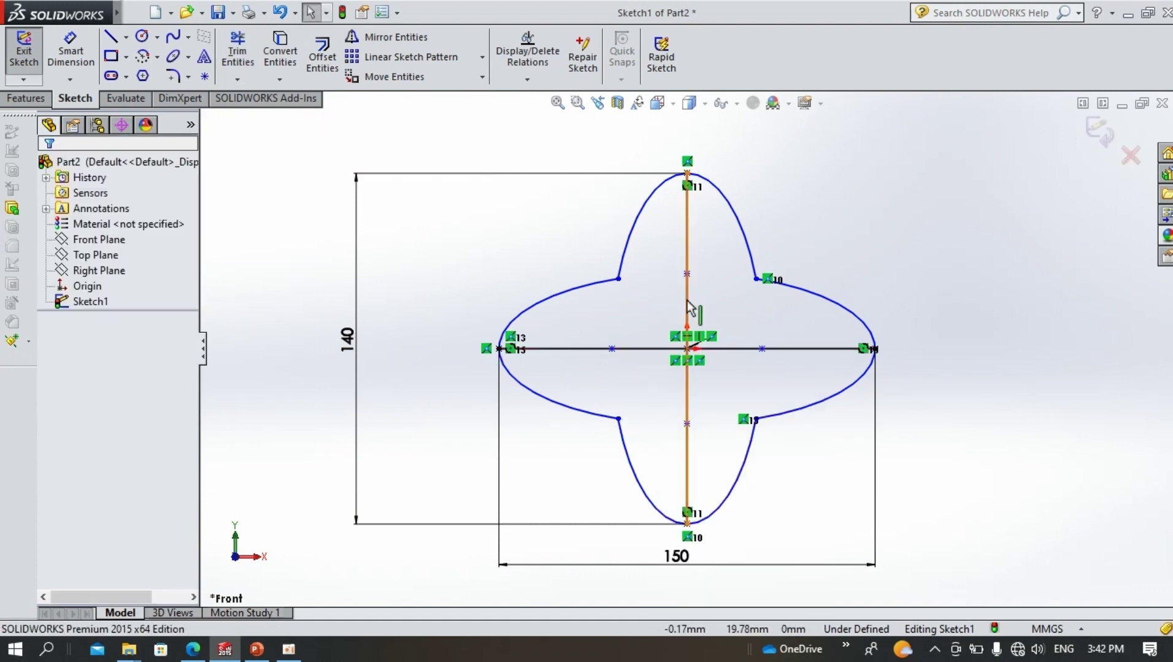
left_click(687, 309)
key("Delete")
left_click(488, 318)
left_click(583, 355)
key("Delete")
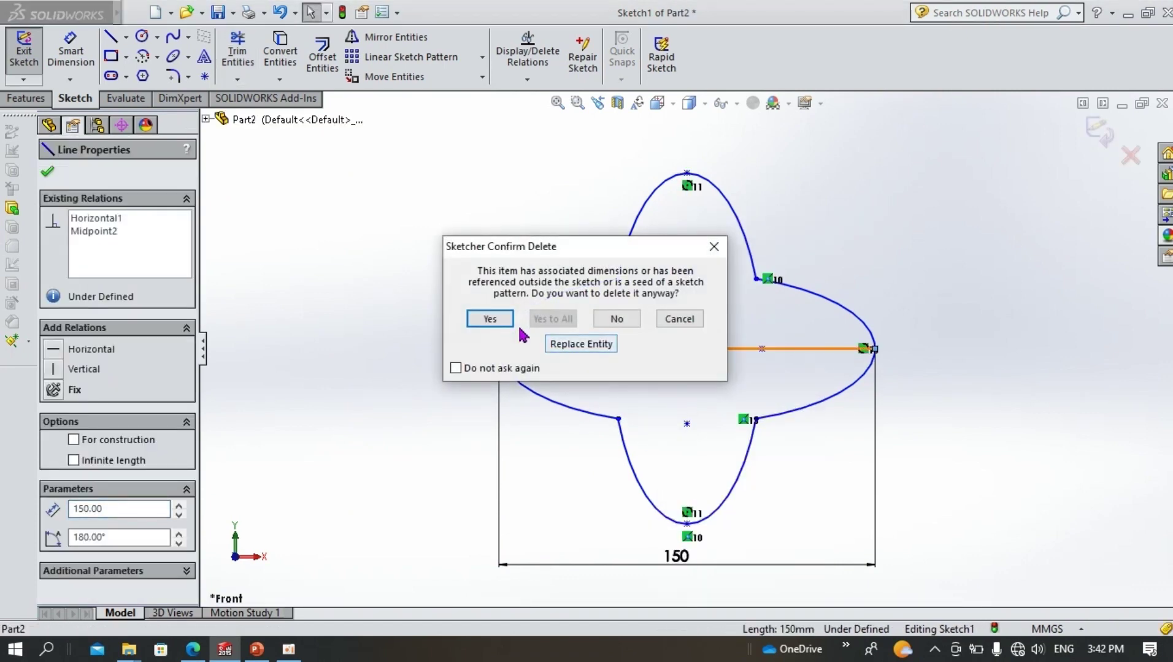
left_click(495, 390)
- Check the Star Ratchet drawing in PowerPoint and sketch a vertical line upward from the origin, dimensioned 45 mm long
left_click(257, 650)
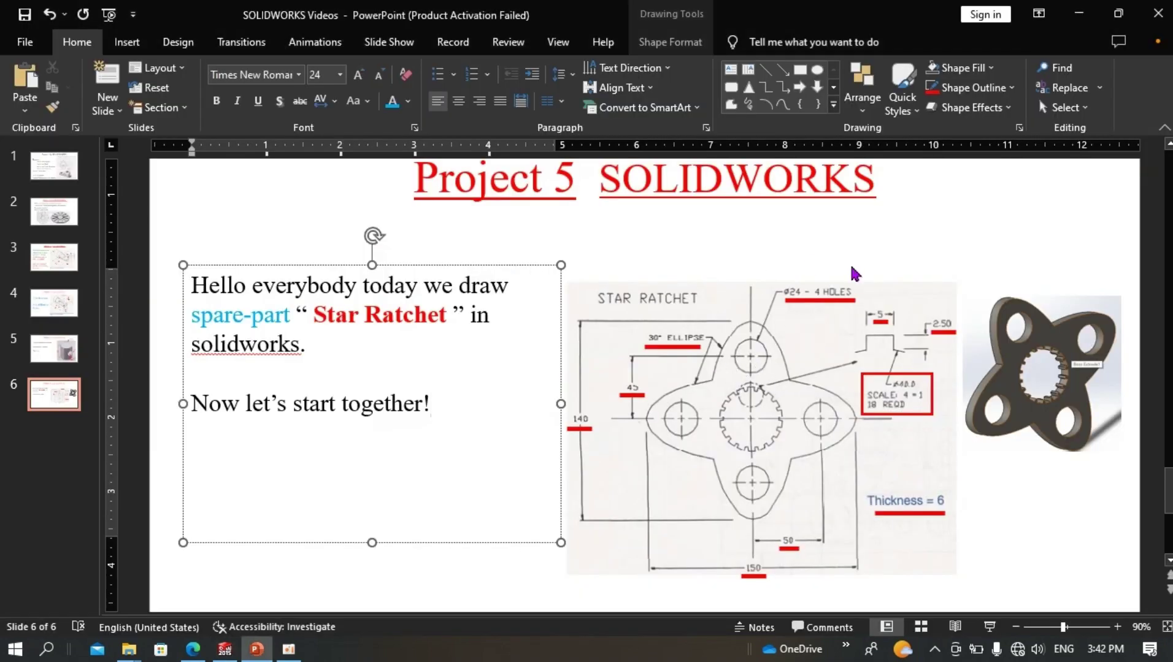
left_click(225, 649)
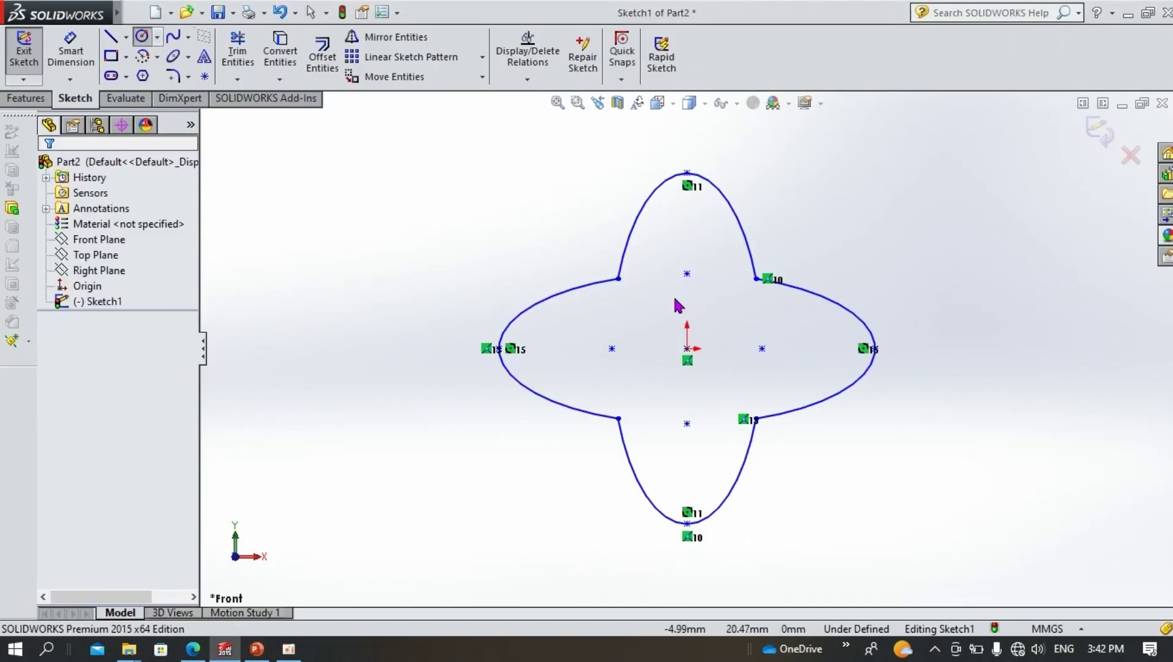
left_click(115, 41)
left_click_drag(686, 349, 687, 240)
key("ctrl+z")
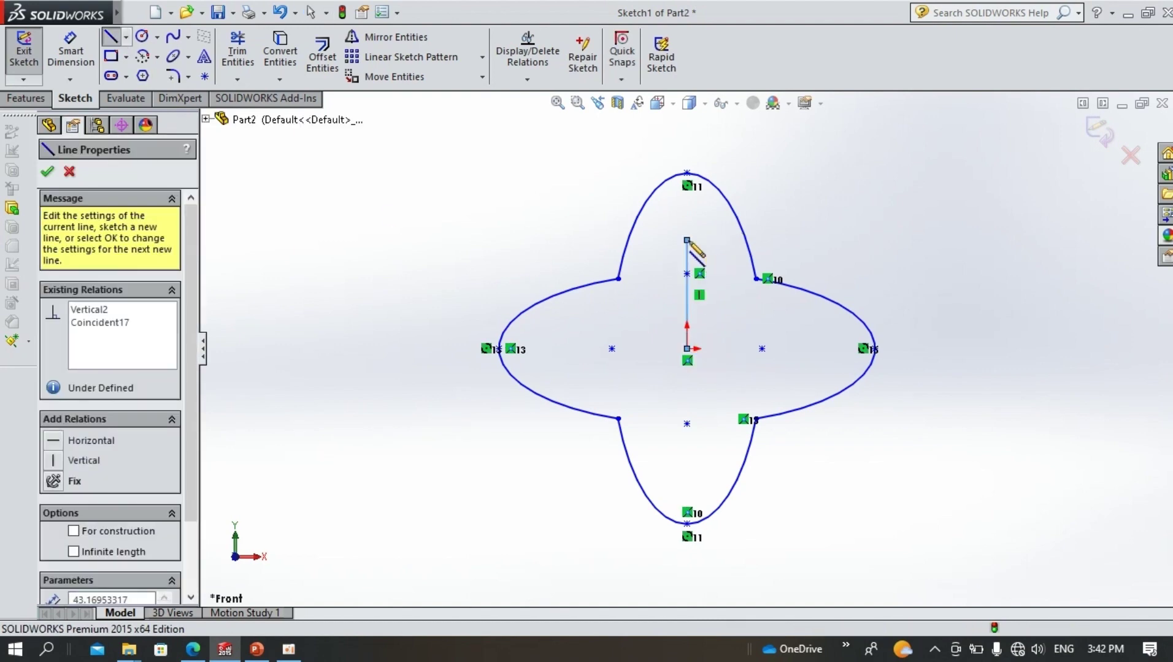
left_click(72, 61)
left_click(1026, 288)
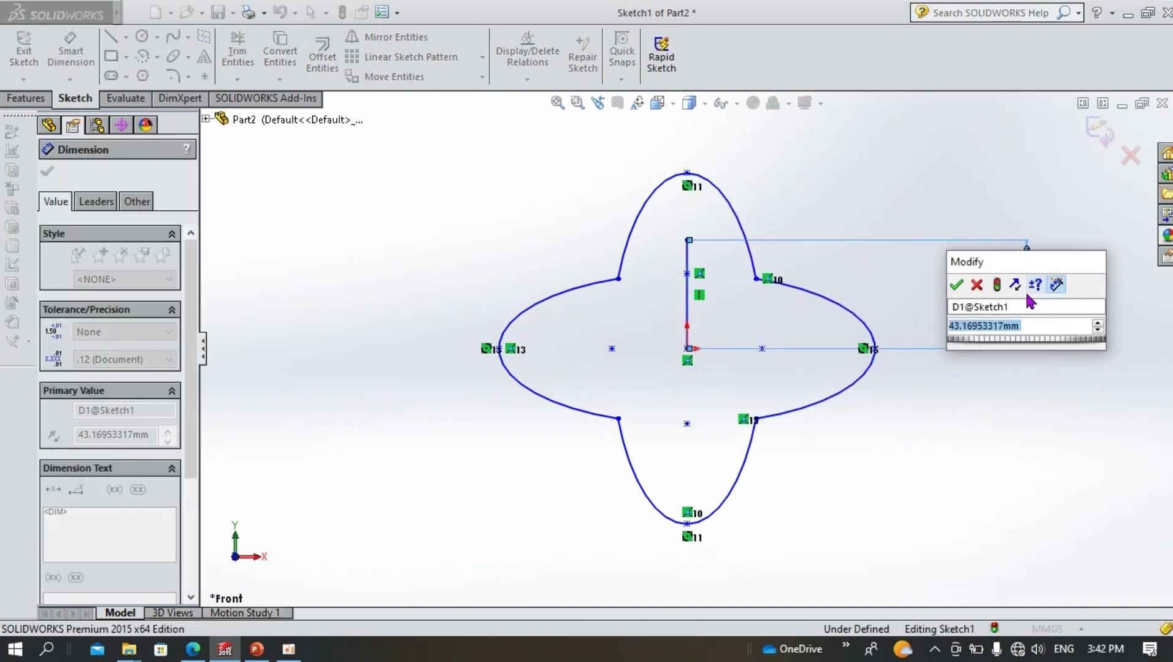
key("Return")
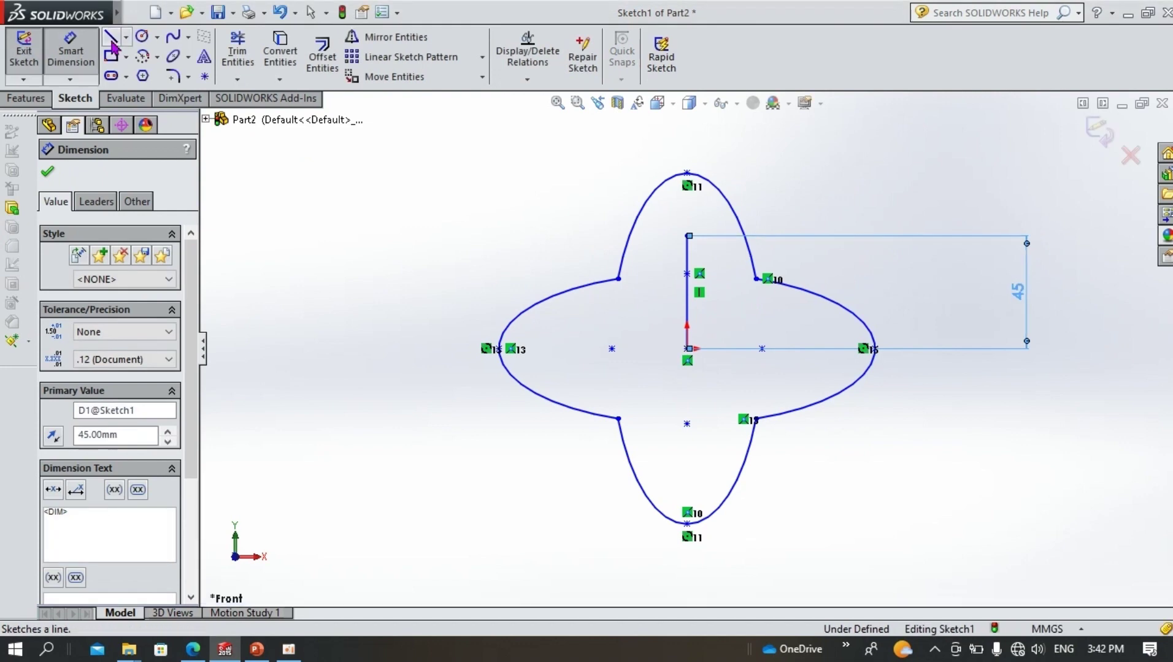
- Sketch a horizontal line leftward from the origin and dimension its length as 50 mm
left_click(110, 36)
left_click(687, 349)
left_click(571, 348)
right_click(574, 351)
left_click(588, 299)
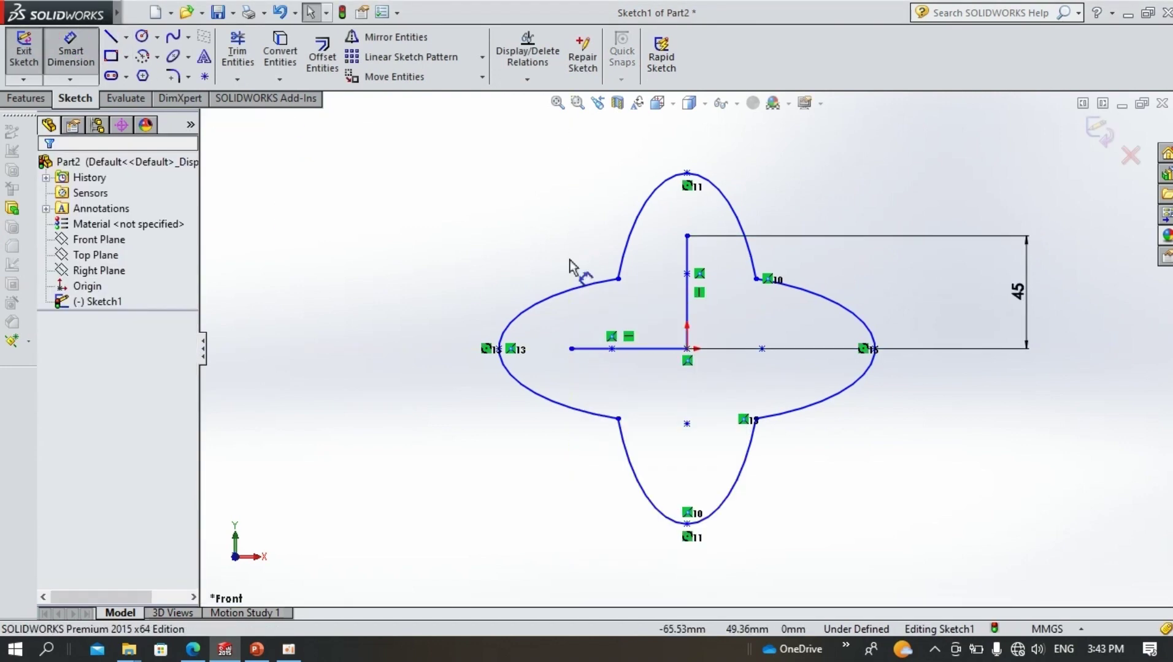
left_click(598, 348)
left_click(639, 559)
type("50")
key("Return")
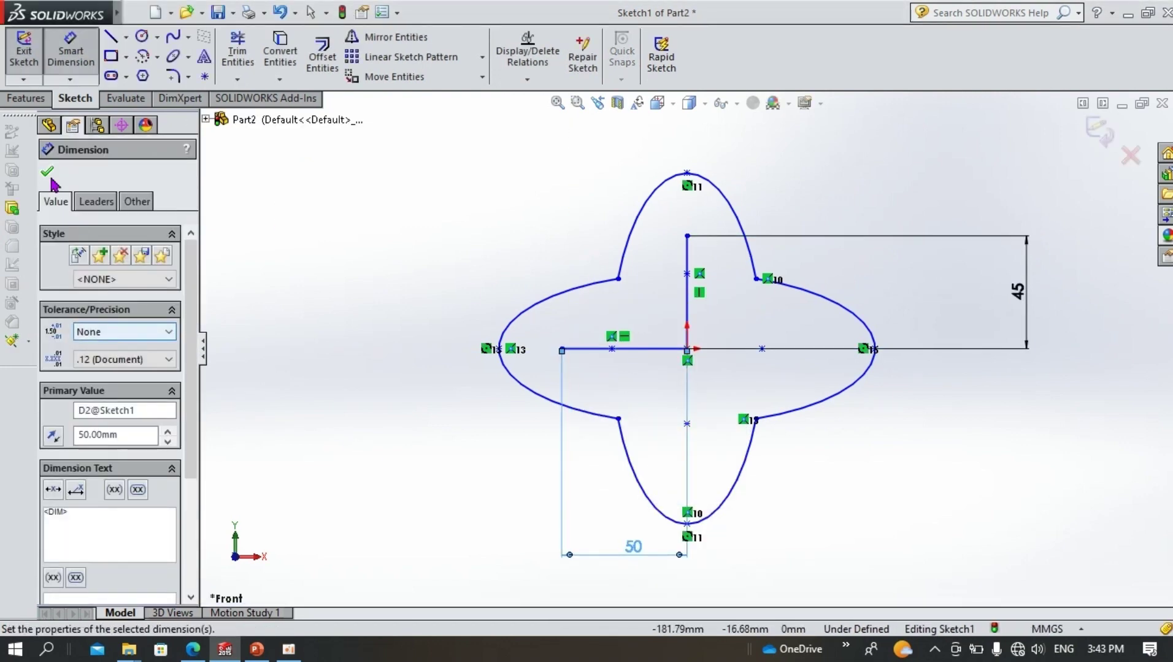
left_click(48, 172)
- Draw two circles, one centred on the upper end of the 45 mm line and one on the left end of the 50 mm line
left_click(142, 37)
left_click_drag(687, 235, 714, 237)
mouse_move(561, 348)
left_mouse_down()
mouse_move(583, 368)
mouse_move(587, 353)
left_mouse_up()
key("Escape")
- Dimension the upper circle's diameter as 12 mm
left_click(689, 215)
left_click(484, 227)
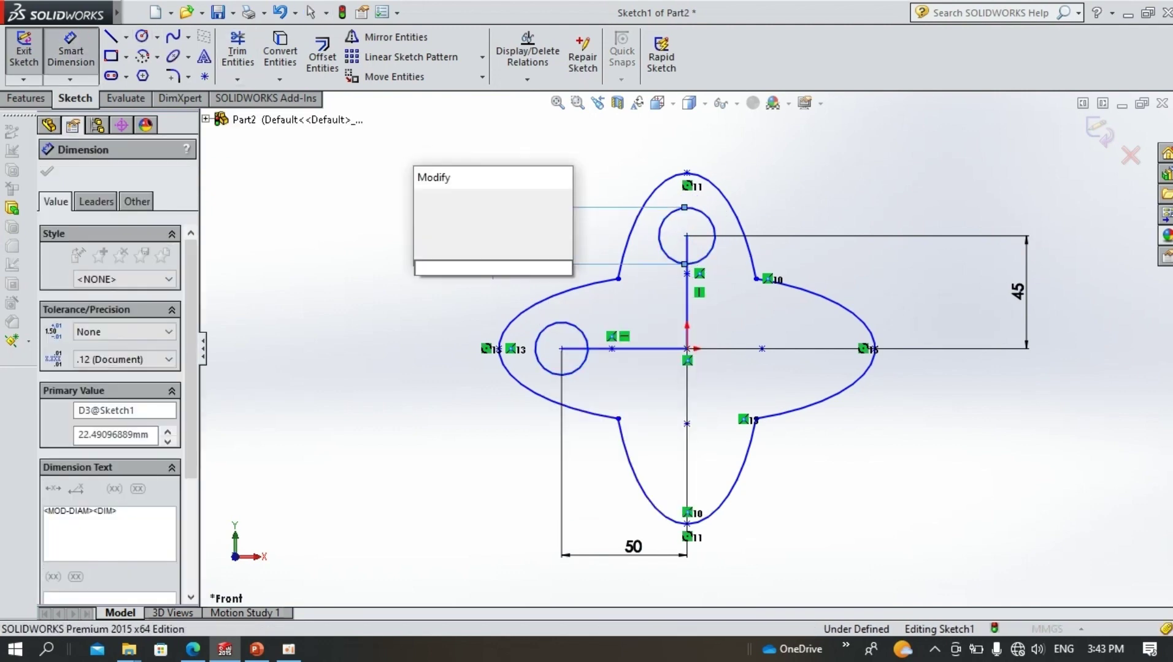
type("12")
key("Return")
left_click(52, 175)
- Add an Equal relation between the upper circle and the left circle
right_click(941, 175)
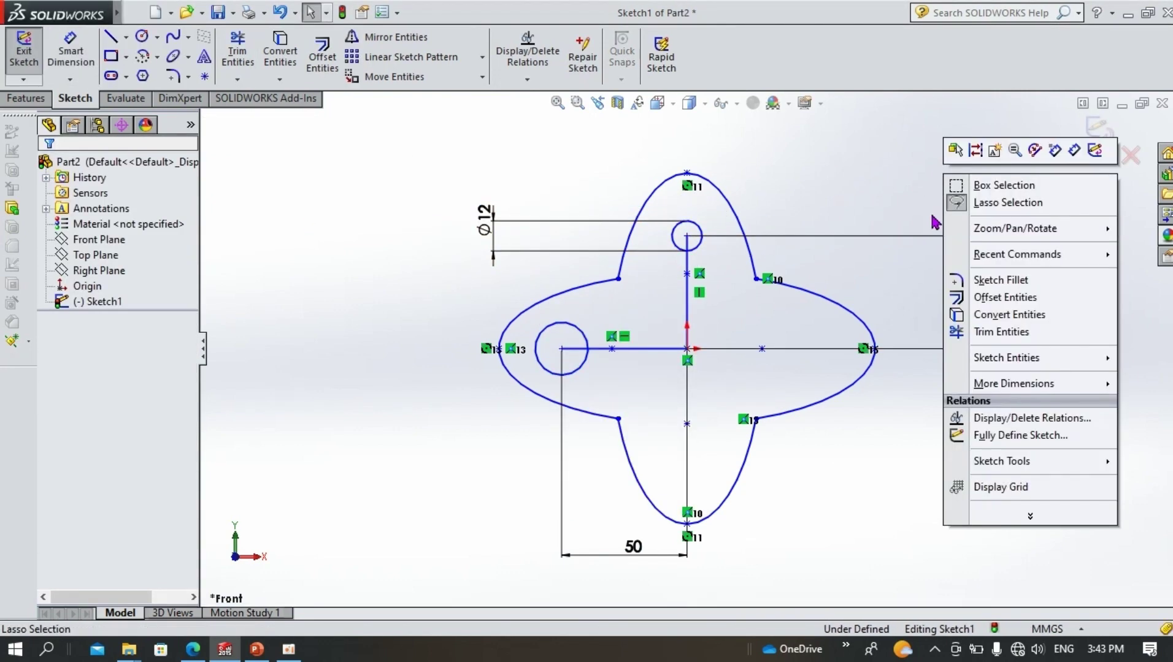
left_click(933, 219)
left_click(700, 229)
left_click(587, 350, "ctrl")
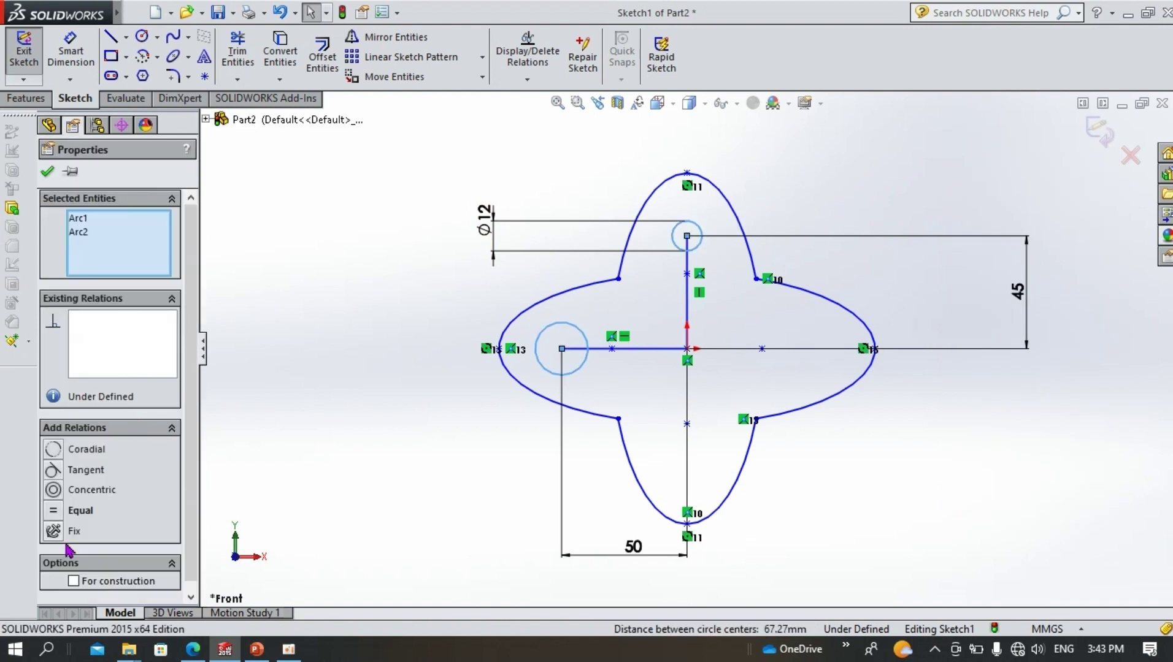
left_click(594, 393)
- Change the upper circle's diameter to 24 mm
left_click(484, 217)
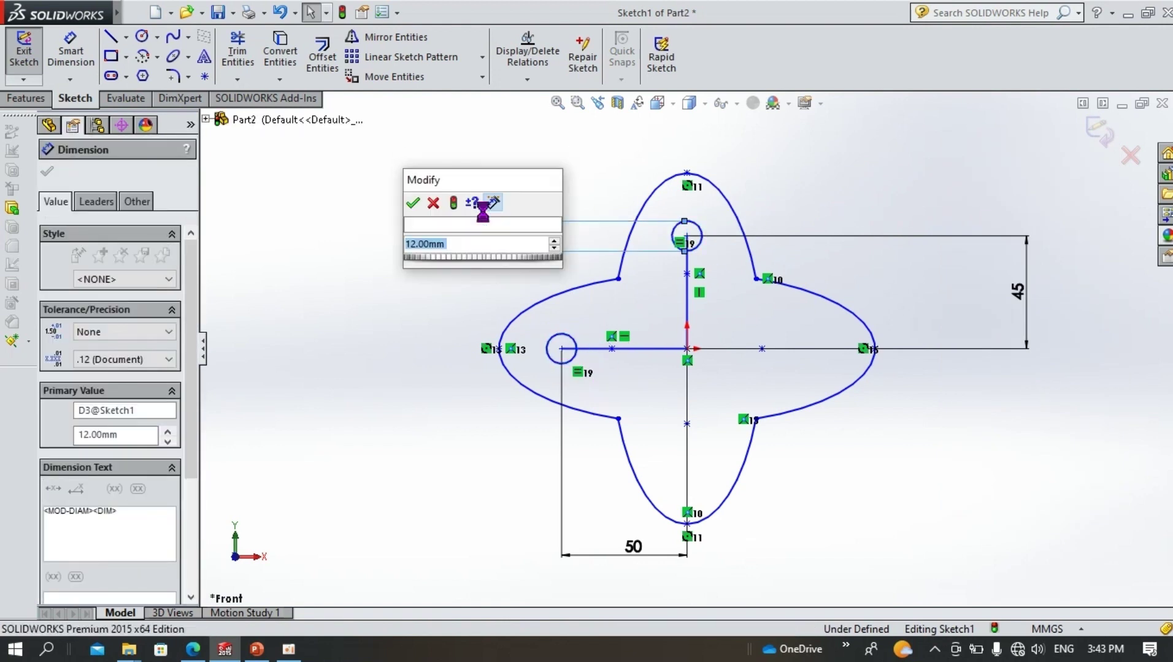
type("24")
key("Return")
key("Escape")
left_click(47, 178)
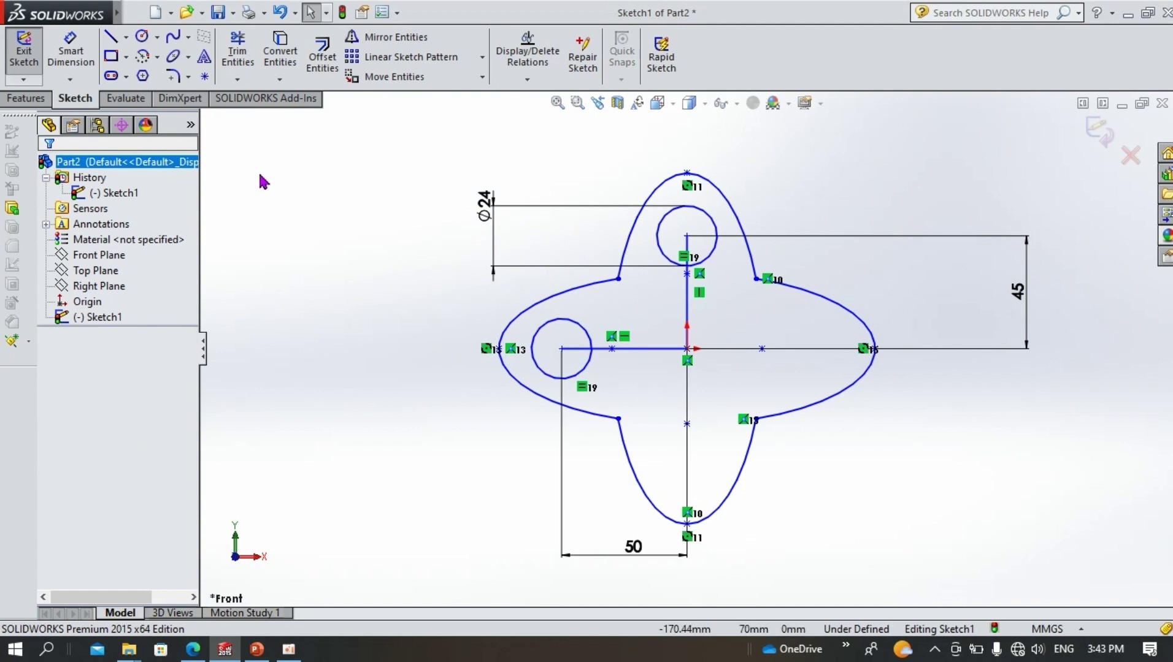
- Mirror the upper 24 mm circle about the horizontal line to place a matching hole in the lower lobe
left_click(451, 38)
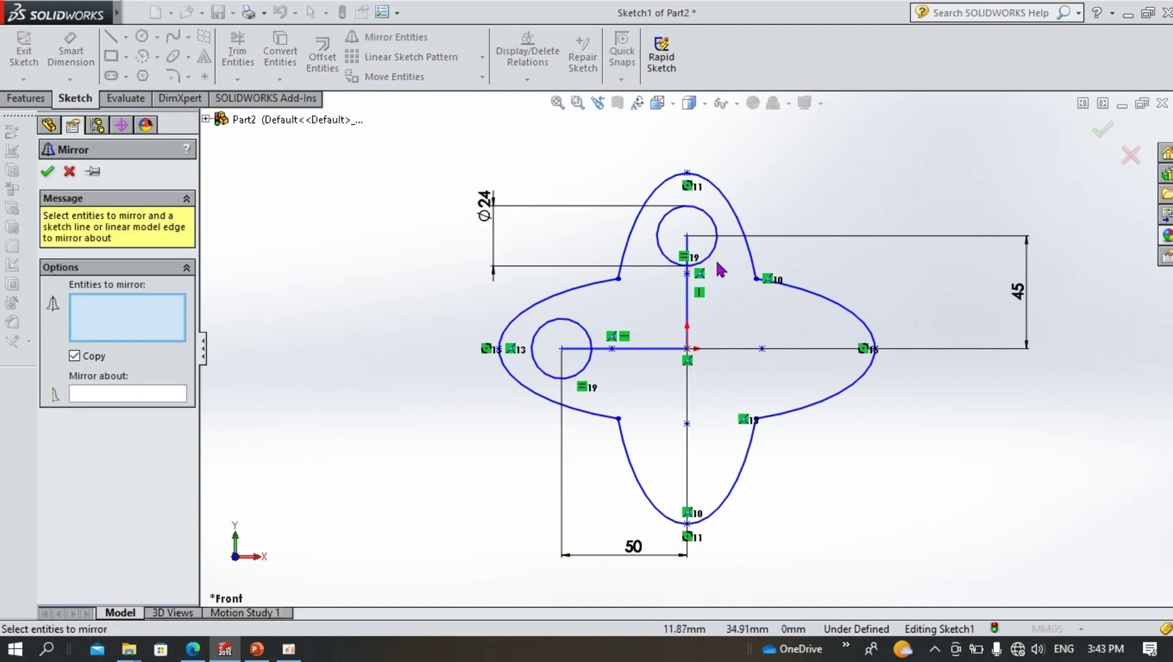
left_click(125, 396)
left_click(644, 349)
left_click(48, 171)
- Mirror the left circle about the vertical line to place a matching hole in the right lobe
left_click(405, 38)
left_click(591, 341)
left_click(125, 395)
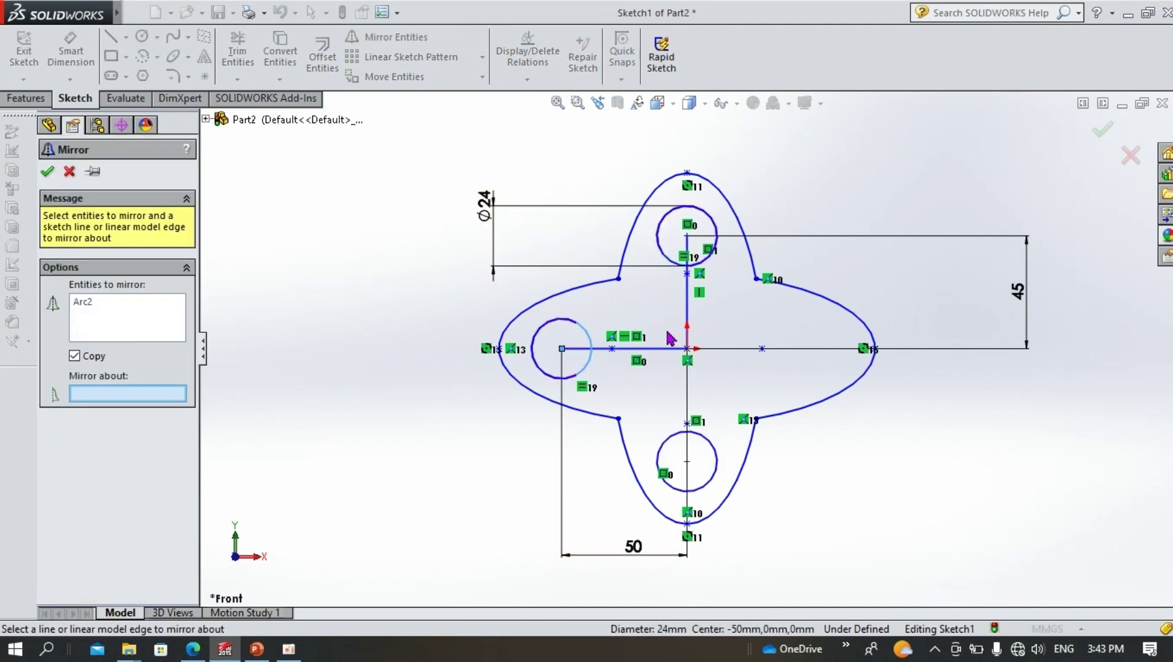
left_click(687, 332)
left_click(48, 171)
- Delete the horizontal 50 mm line and the vertical 45 mm line that run from the origin to the hole centres
left_click(650, 349)
key("Delete")
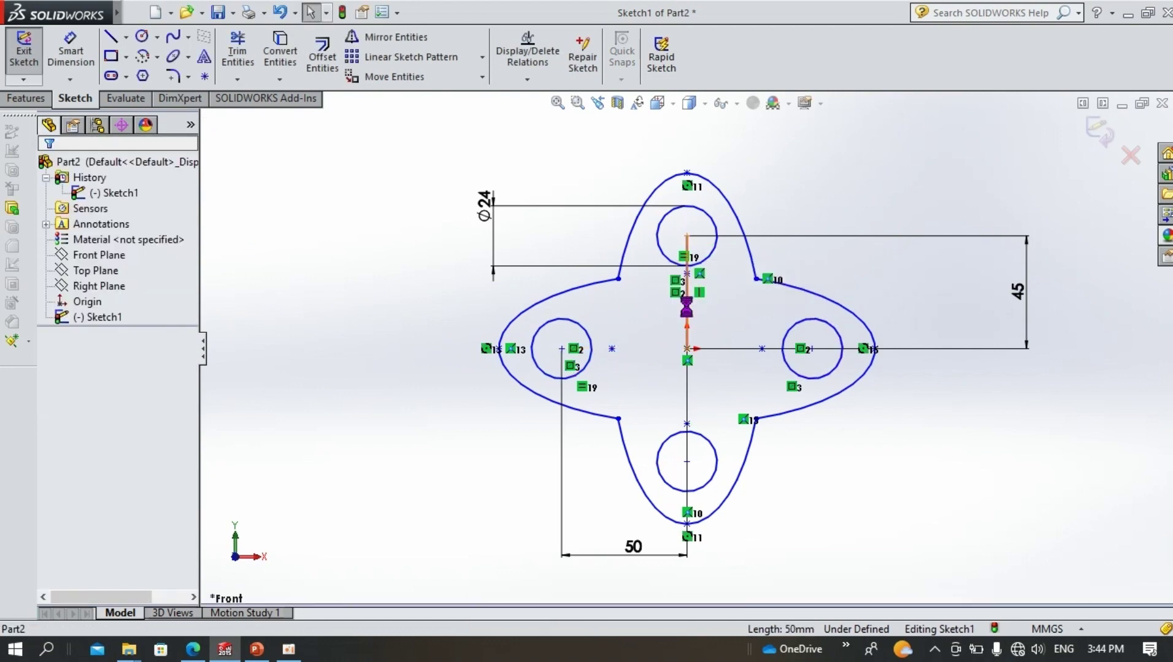
scroll(753, 263, "down", 4)
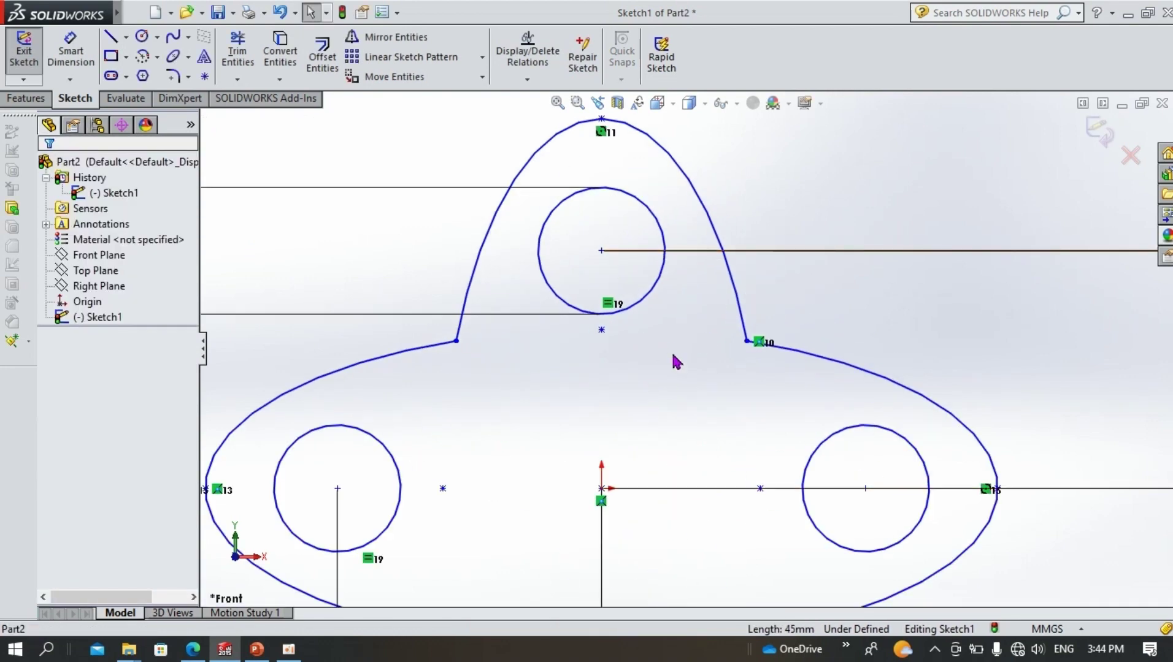
scroll(676, 352, "up", 3)
- Check the reference drawing in PowerPoint and, back in SOLIDWORKS, draw a circle centred on the origin between the four holes
key("alt+Tab")
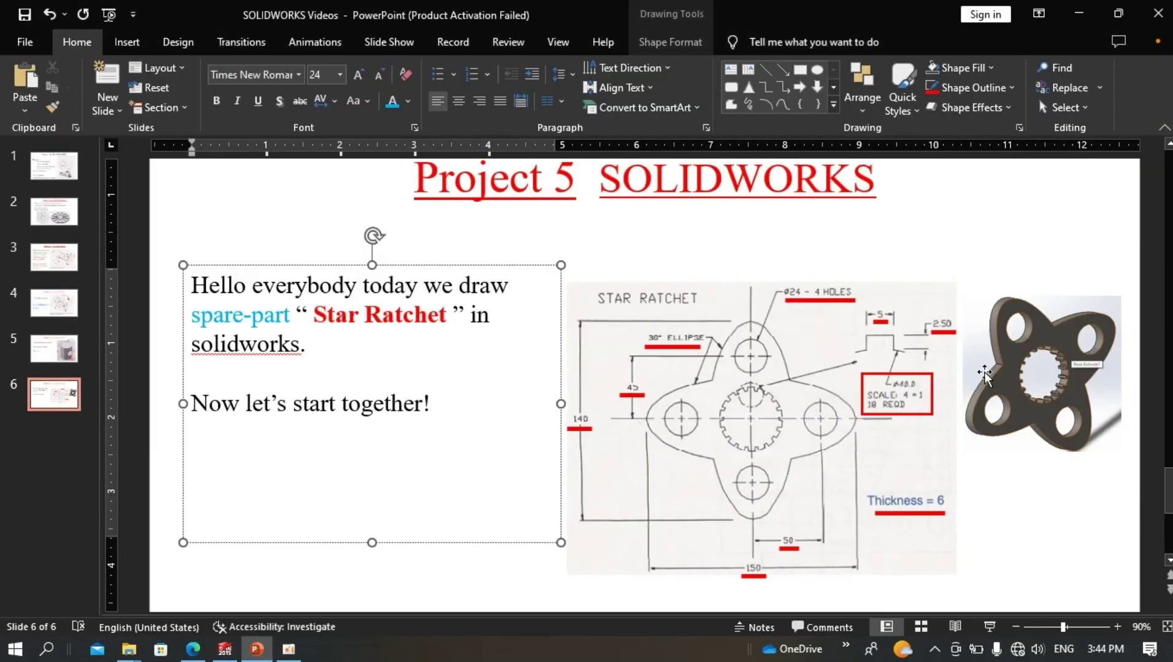
left_click(224, 649)
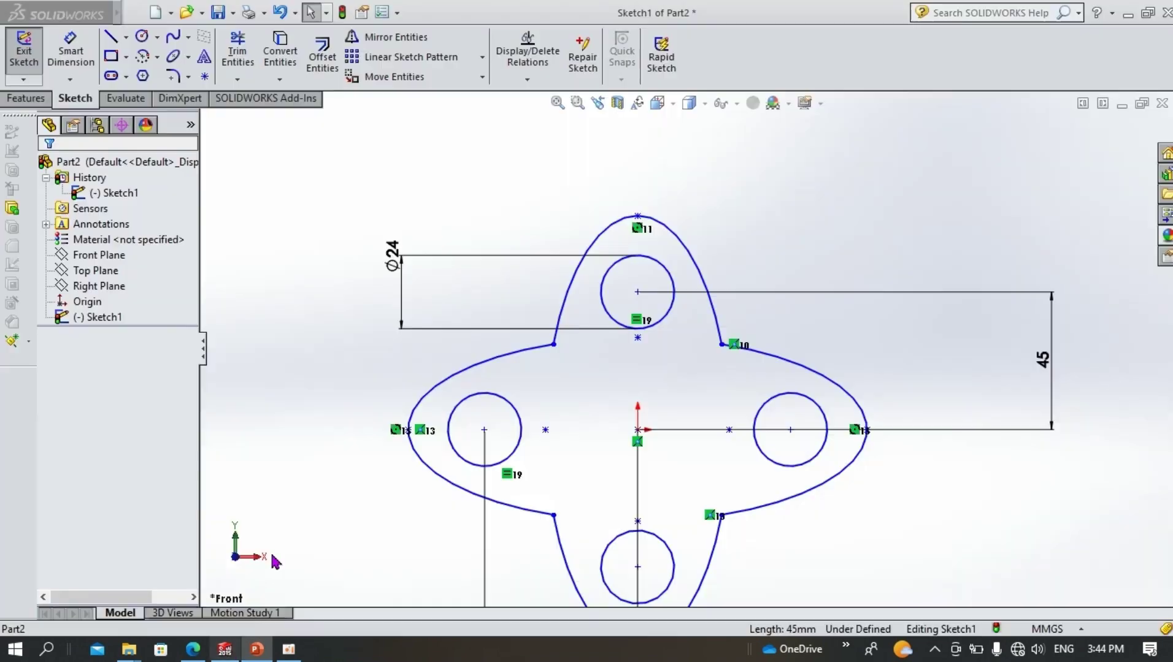
left_click(142, 42)
left_click(637, 430)
left_click(592, 370)
right_click(592, 371)
left_click(636, 385)
- Dimension the central circle's diameter as 40 mm
left_click(77, 58)
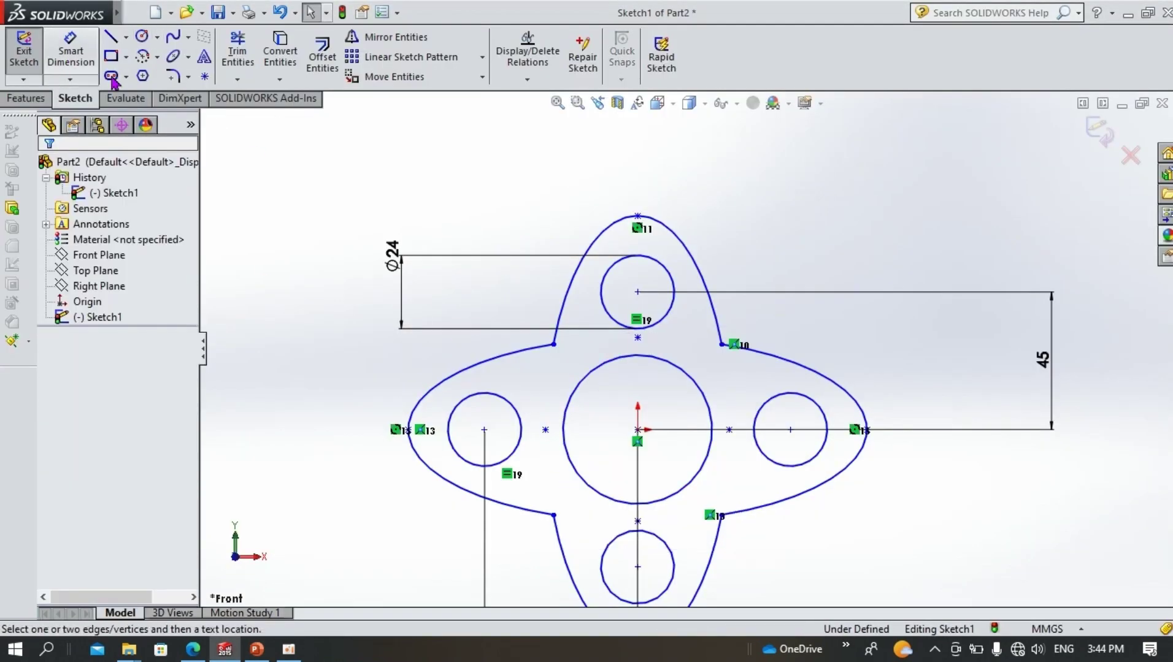
left_click(575, 391)
left_click(293, 427)
type("40")
key("Return")
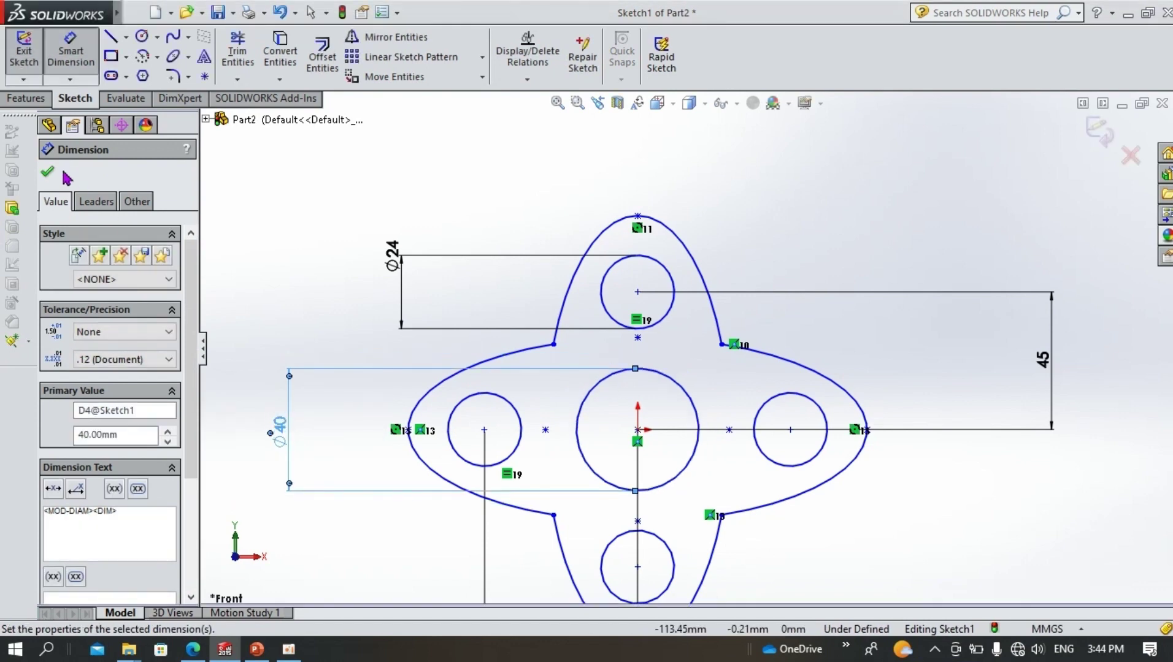
key("Escape")
- Draw a 20 mm vertical line from the origin up to the top of the central circle
left_click(114, 44)
left_click(637, 430)
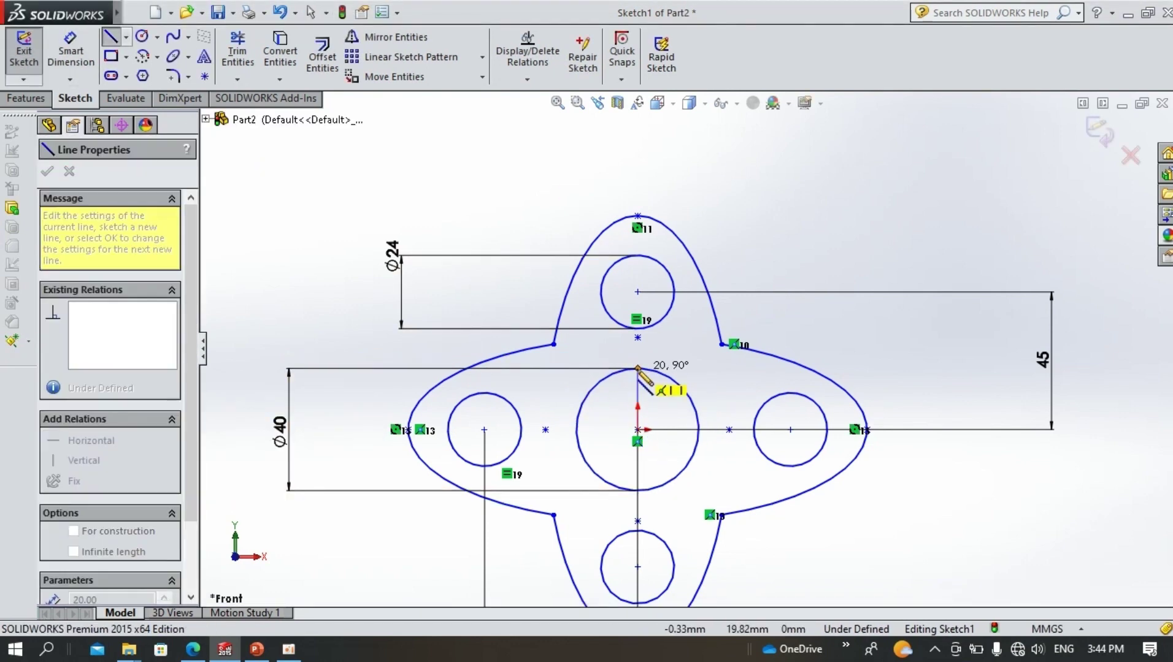
left_click(637, 368)
right_click(637, 368)
left_click(680, 381)
- Check the tooth detail in the PowerPoint reference and draw a vertical line about 5 mm long upward from the central circle's top
left_click(257, 649)
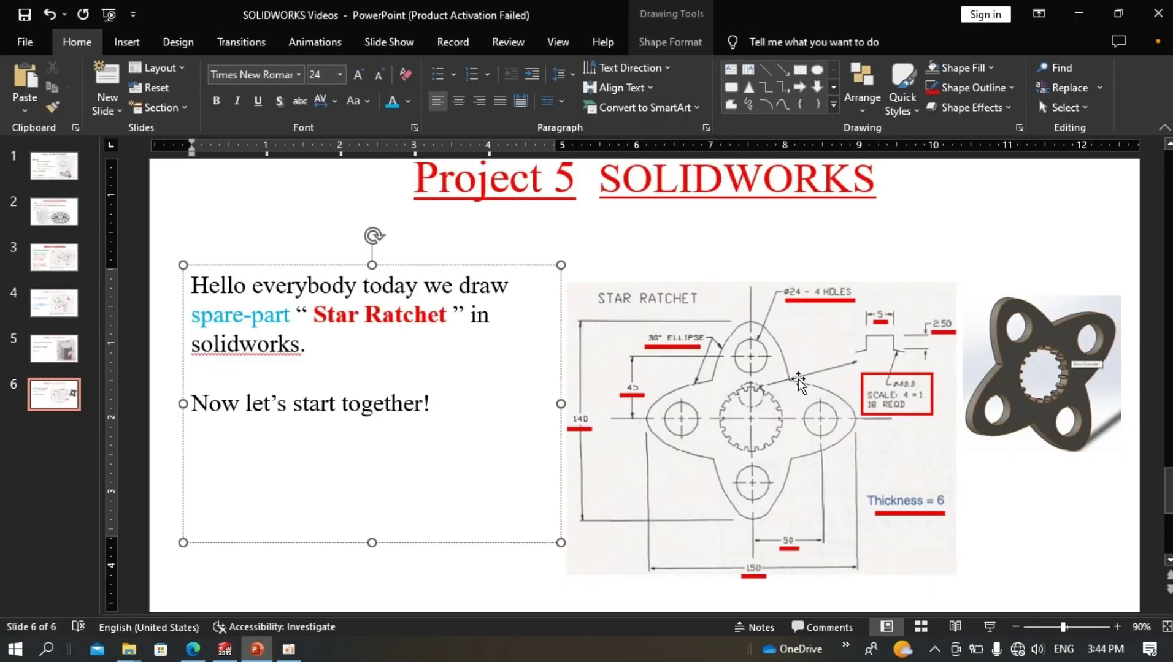
left_click(256, 649)
scroll(670, 378, "down", 7)
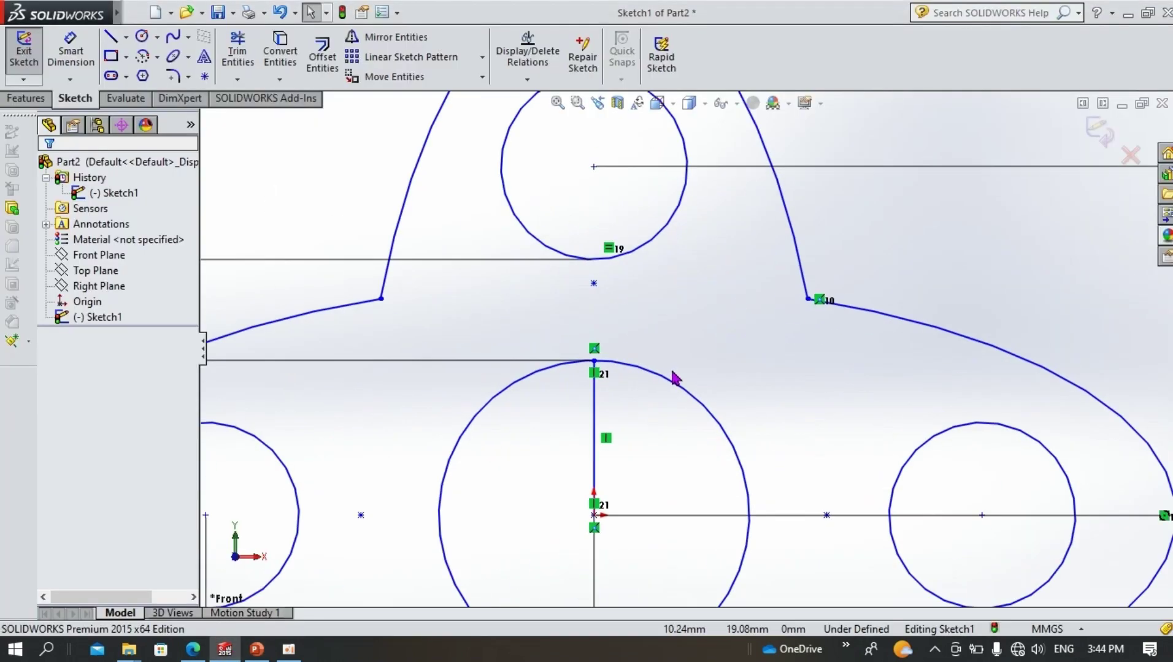
left_click(112, 40)
left_click(559, 352)
left_click(559, 295)
right_click(559, 295)
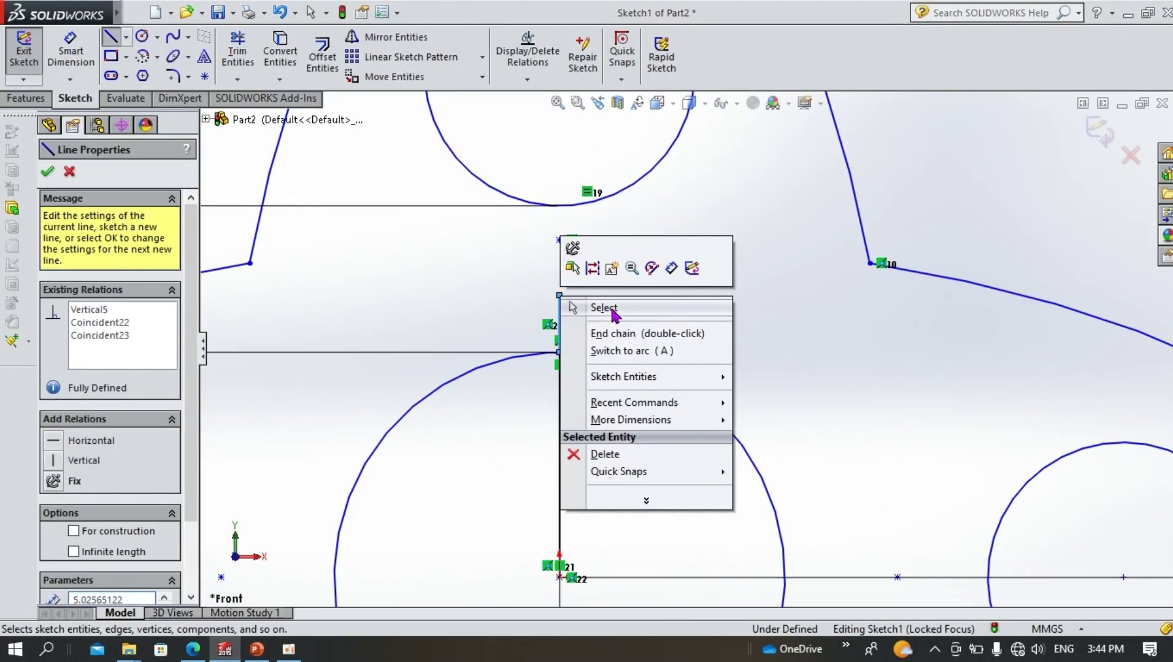
left_click(580, 309)
- Dimension the short vertical line above the central circle as 5 mm
left_click(70, 52)
left_click(559, 322)
left_click(318, 319)
type("5.00mm")
key("Return")
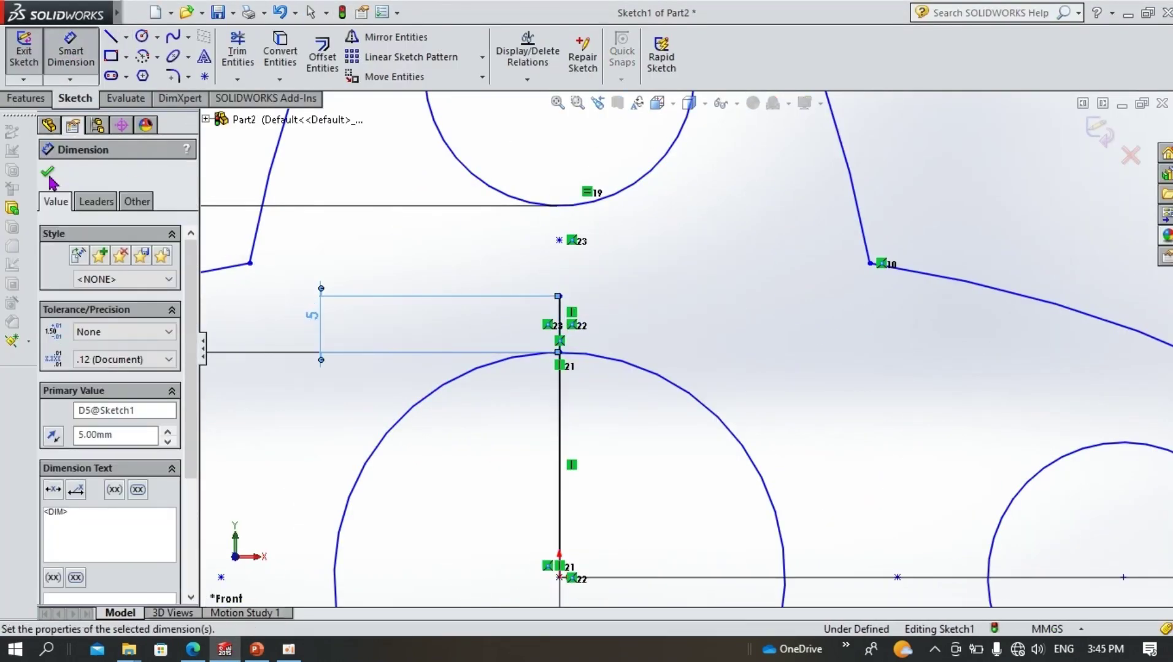
key("Escape")
- Draw a horizontal line about 5.1 mm long to the right from the upper end of the short vertical line
key("l")
left_click(559, 296)
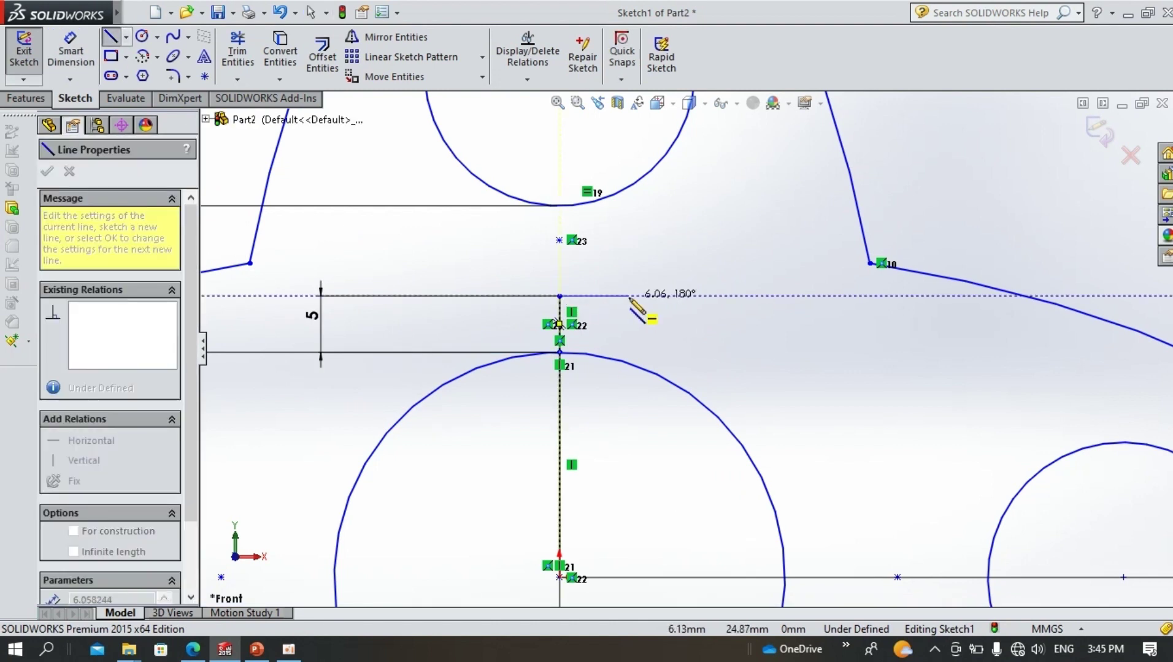
left_click(619, 297)
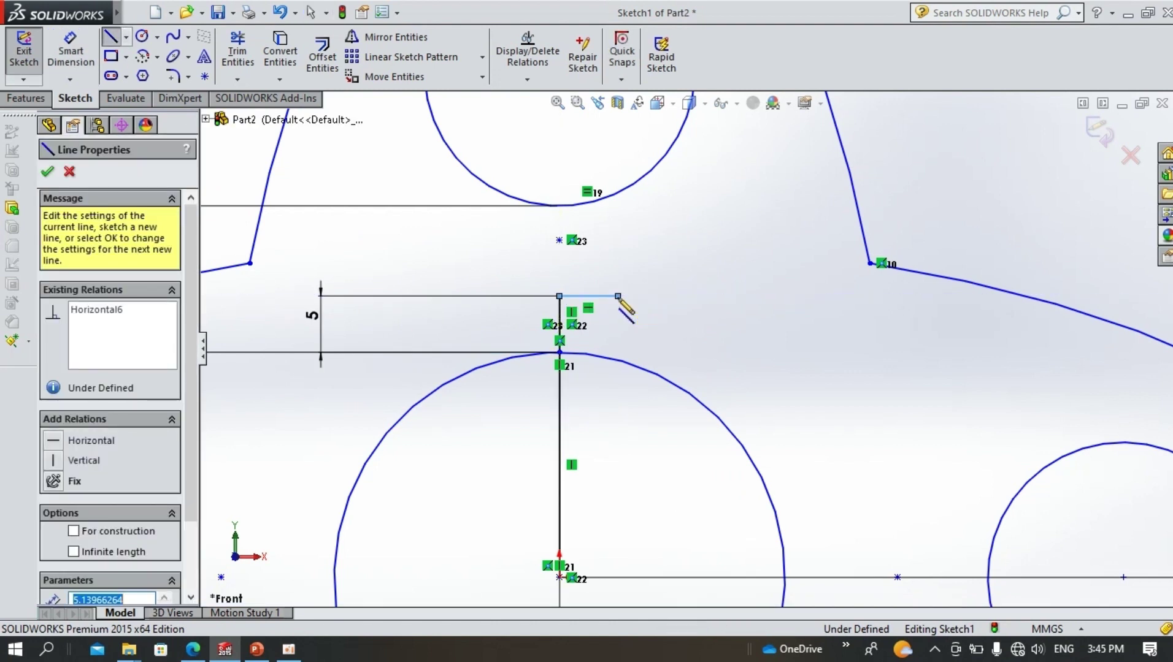
key("Escape")
key("Escape")
- Dimension the short horizontal line's length as 2.5 mm
left_click(606, 296)
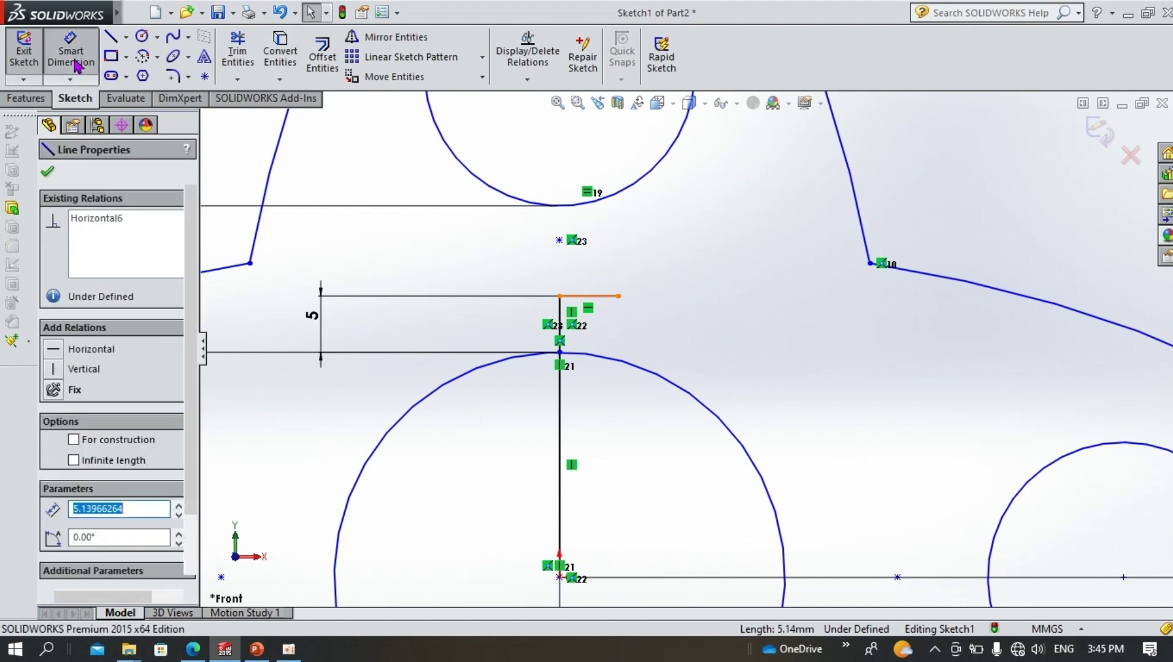
left_click(74, 54)
left_click(597, 296)
left_click(587, 271)
type("2.5")
key("Return")
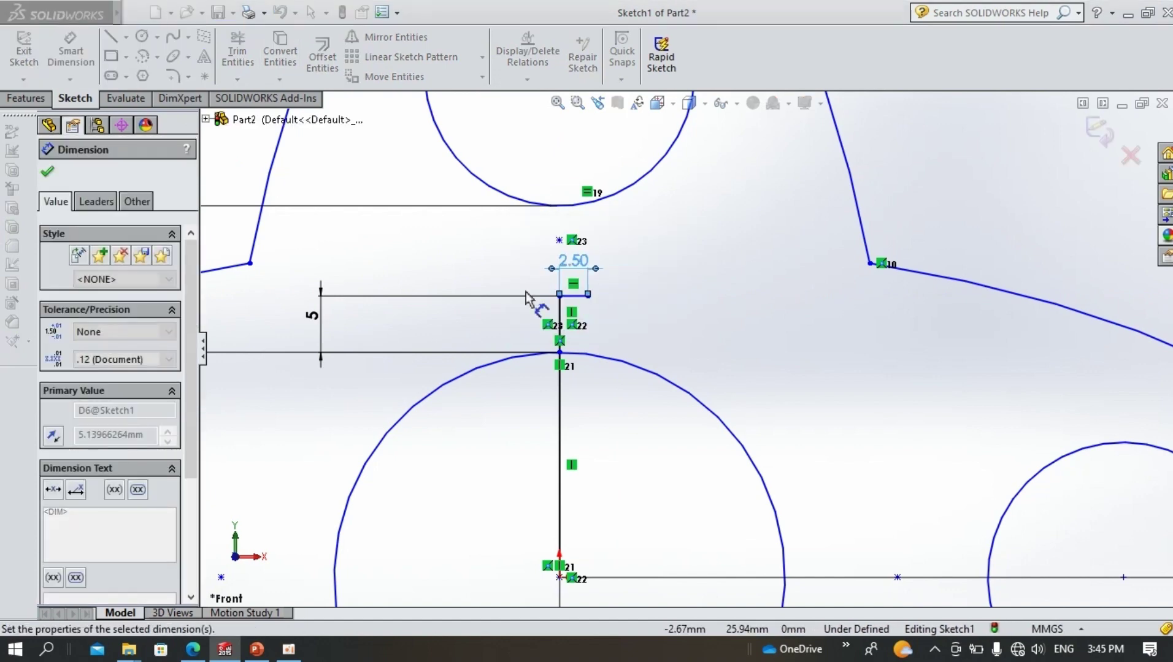
- Change the short vertical line's length to 2.5 mm
double_click(311, 315)
type("2.5")
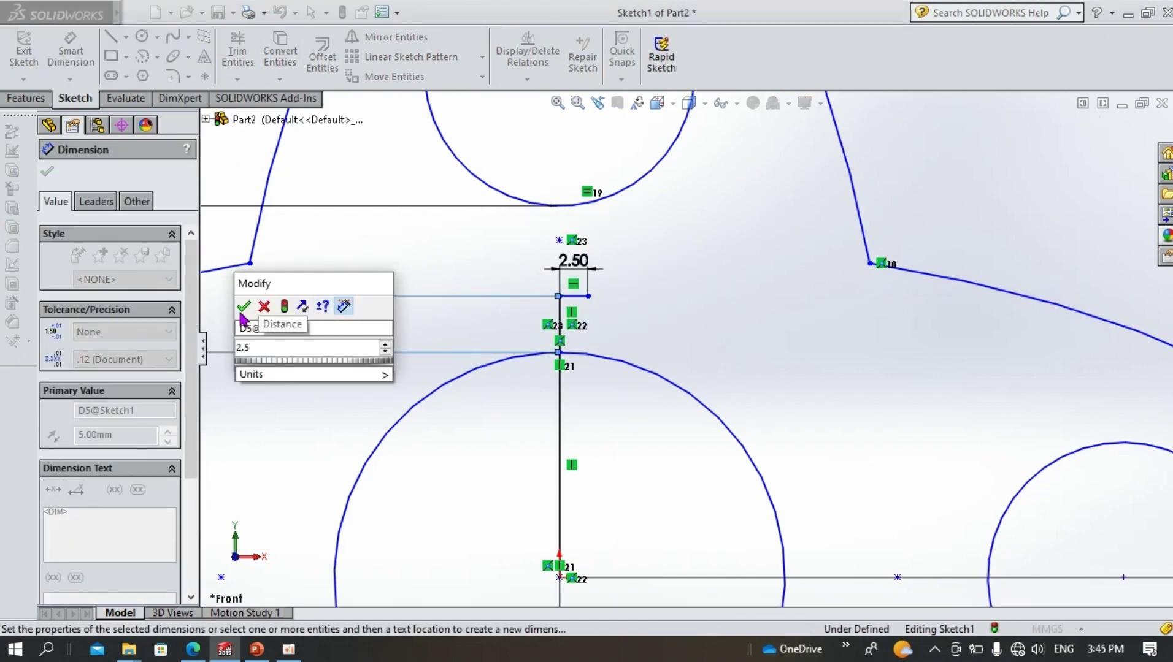
left_click(244, 306)
left_click(47, 172)
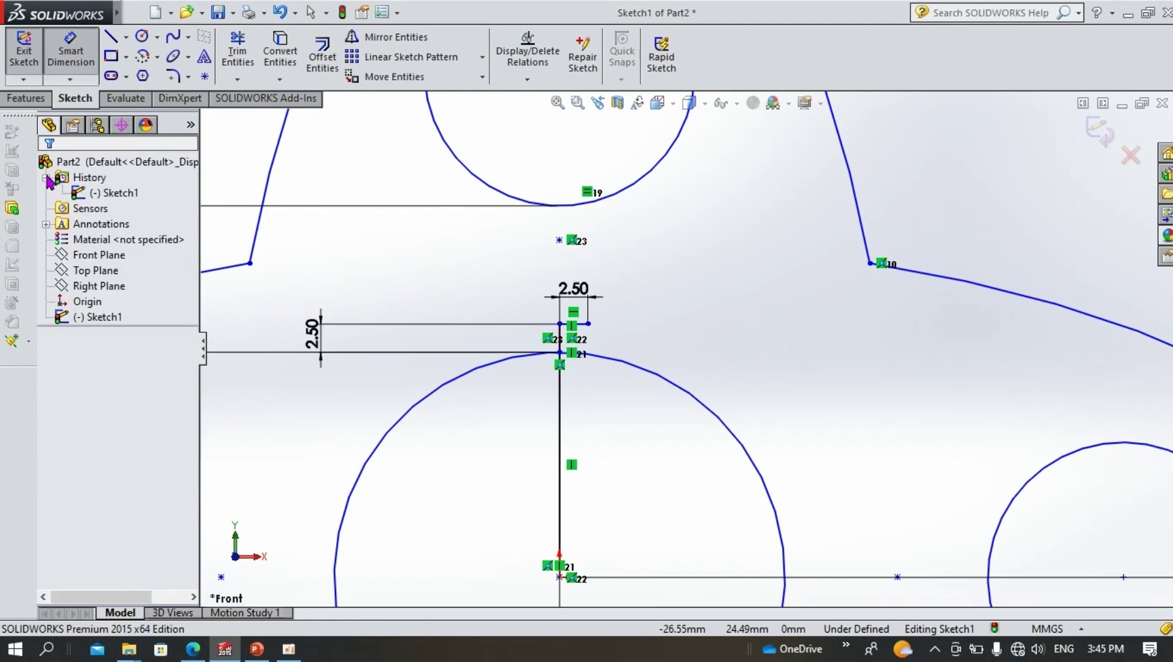
- Draw a vertical line from the right end of the 2.5 mm horizontal line down to the central circle
left_click(112, 40)
left_click(587, 324)
left_click(587, 354)
right_click(659, 313)
left_click(703, 330)
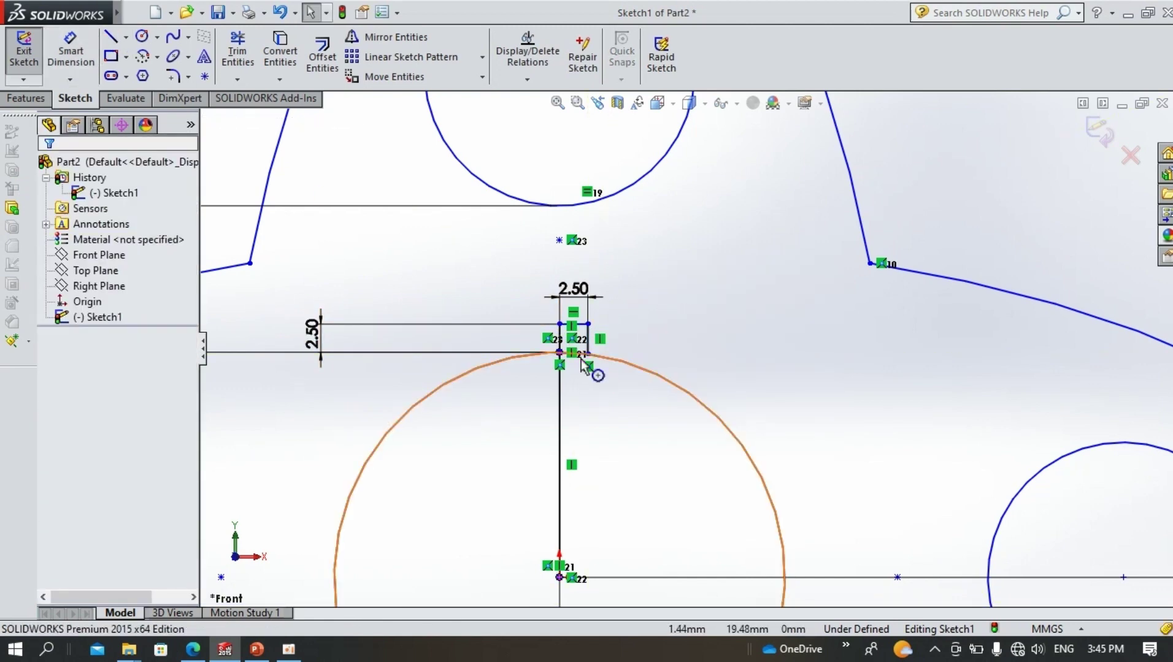
- Mirror the horizontal line and the right side line about the short middle vertical line to complete the notch
scroll(582, 367, "down", 5)
left_click(380, 38)
left_click(586, 267)
left_click(622, 306)
left_click(166, 395)
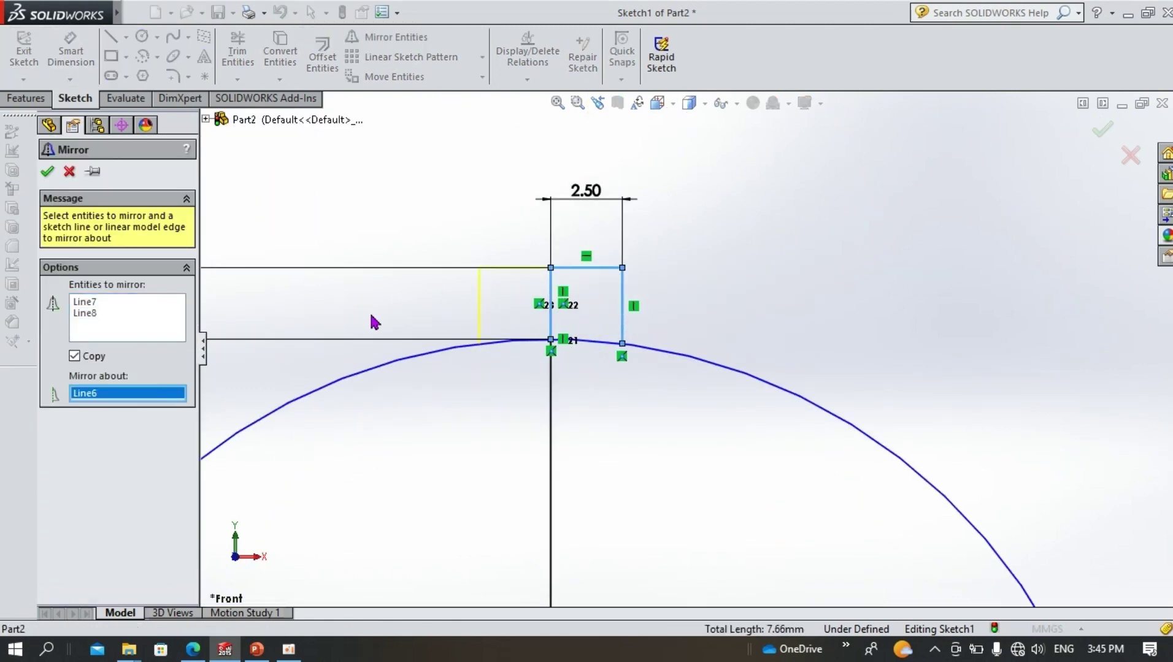
left_click(48, 172)
- Delete the short middle vertical line inside the notch and the 40 mm central circle
left_click(551, 323)
key("Delete")
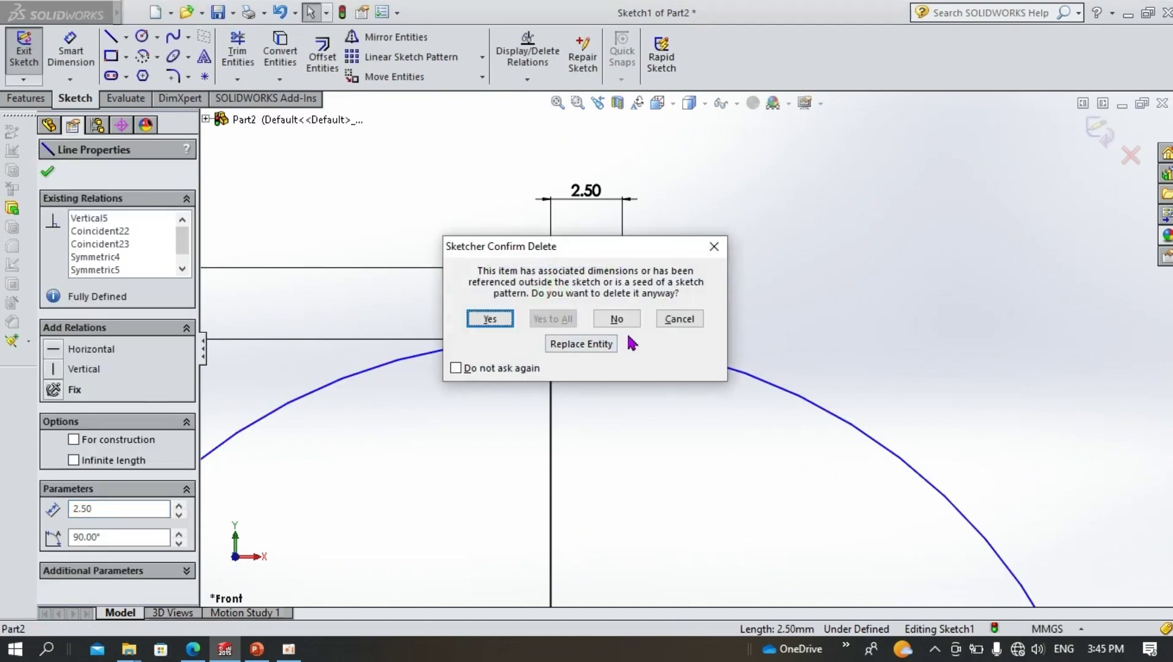
left_click(487, 317)
left_click(705, 359)
key("Delete")
left_click(487, 317)
scroll(537, 381, "up", 5)
- Dimension the notch's upper edge as 5 mm wide
left_click(70, 50)
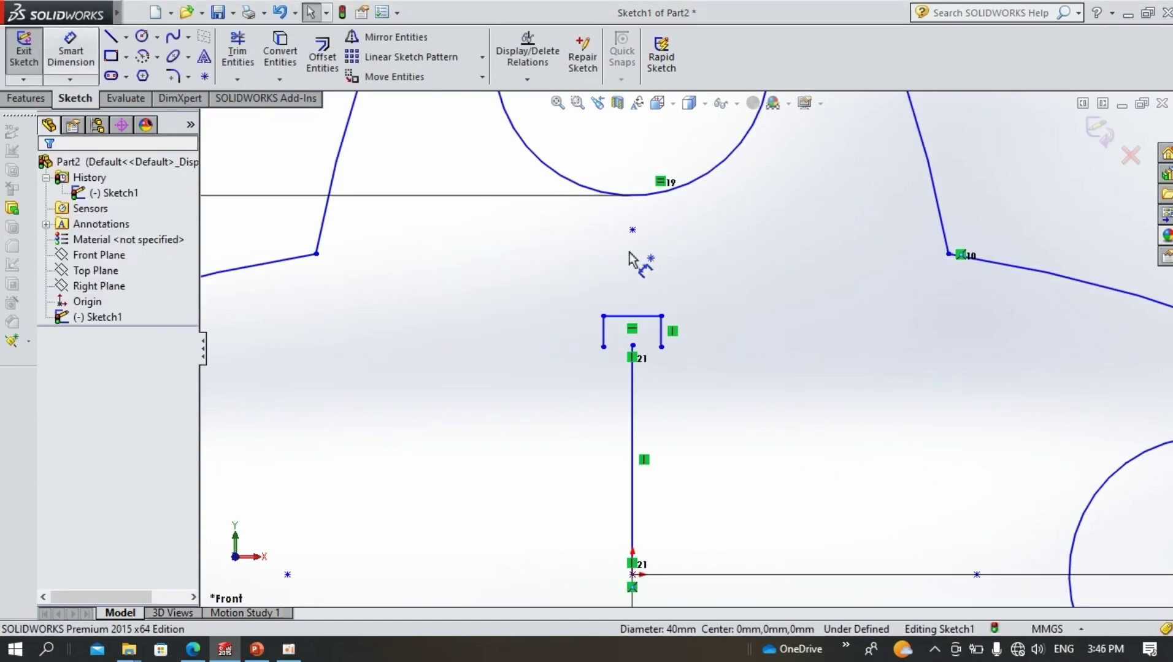
left_click(632, 316)
left_click(636, 270)
key("Return")
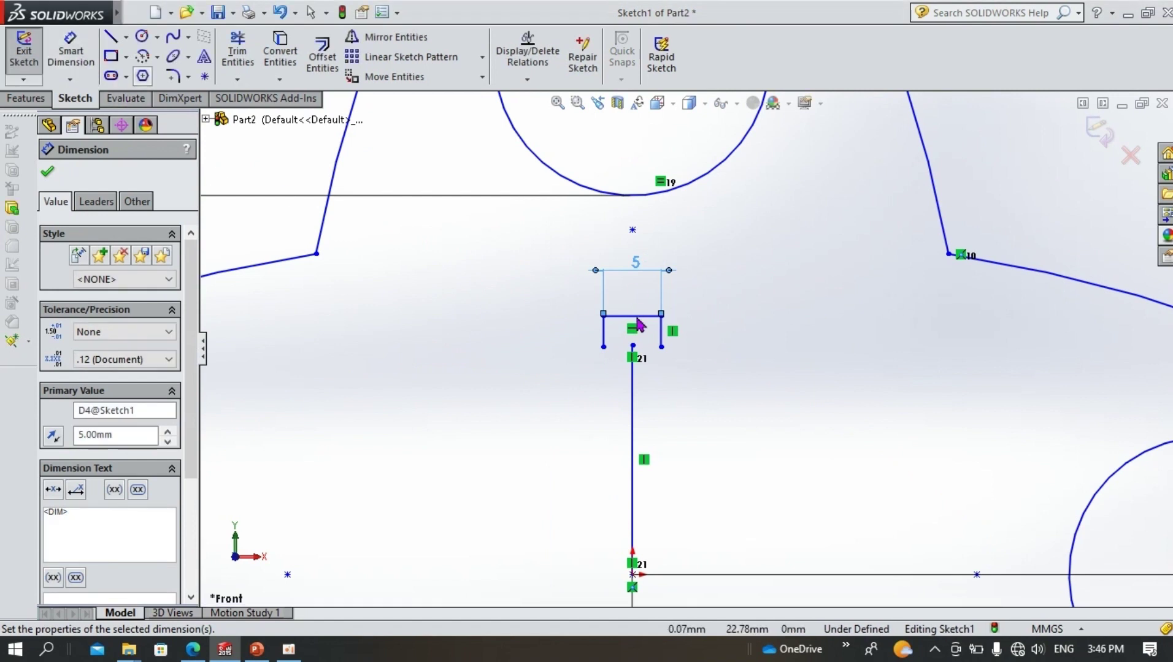
key("Escape")
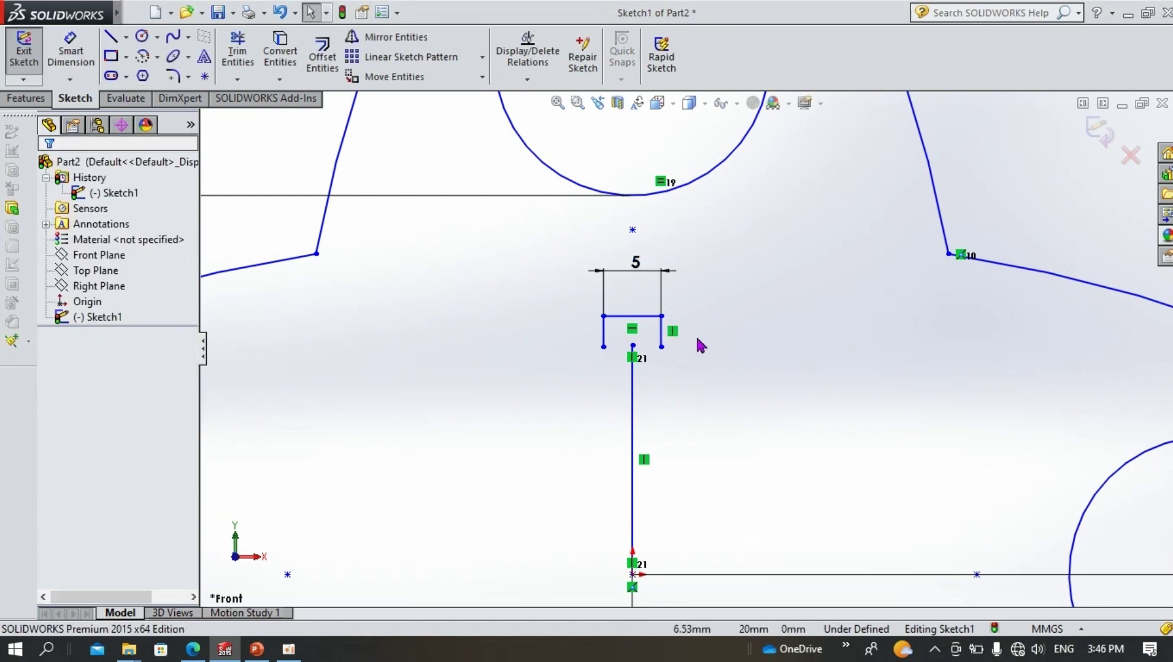
- Dimension the length of the notch's right side line, keeping its drawn size
left_click(661, 334)
left_click(49, 174)
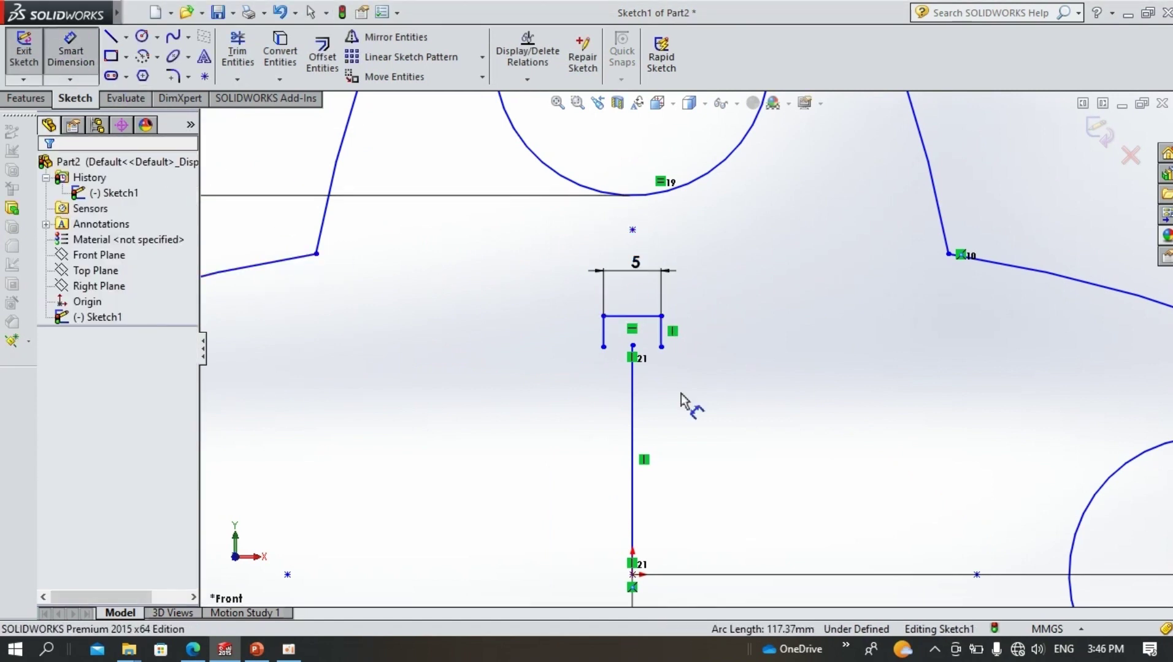
left_click(661, 334)
left_click(738, 339)
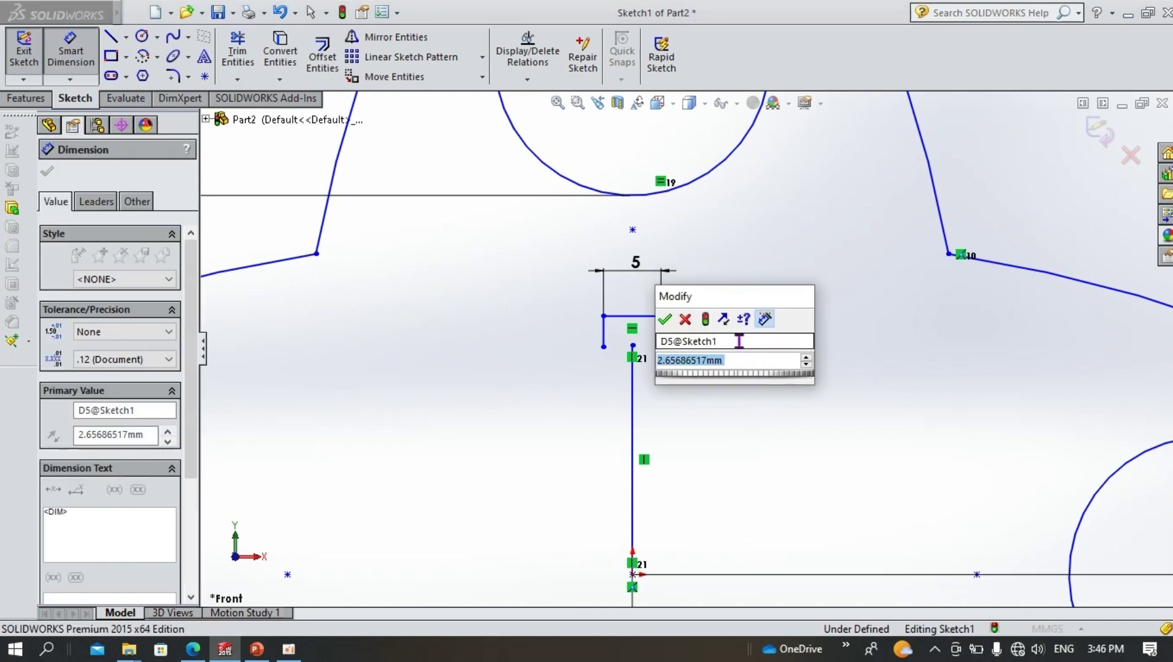
left_click(685, 320)
key("Escape")
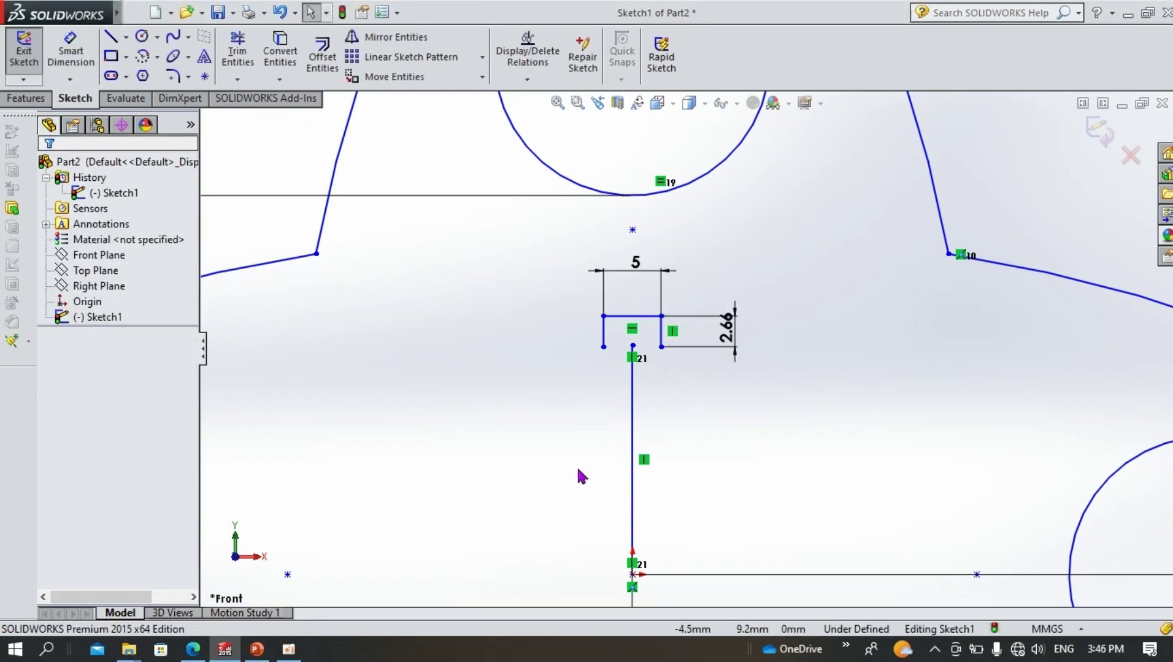
- Try a circular sketch pattern of the notch lines together with the vertical line about the origin, with 18 instances over 360 degrees
scroll(689, 446, "up", 3)
left_click(483, 58)
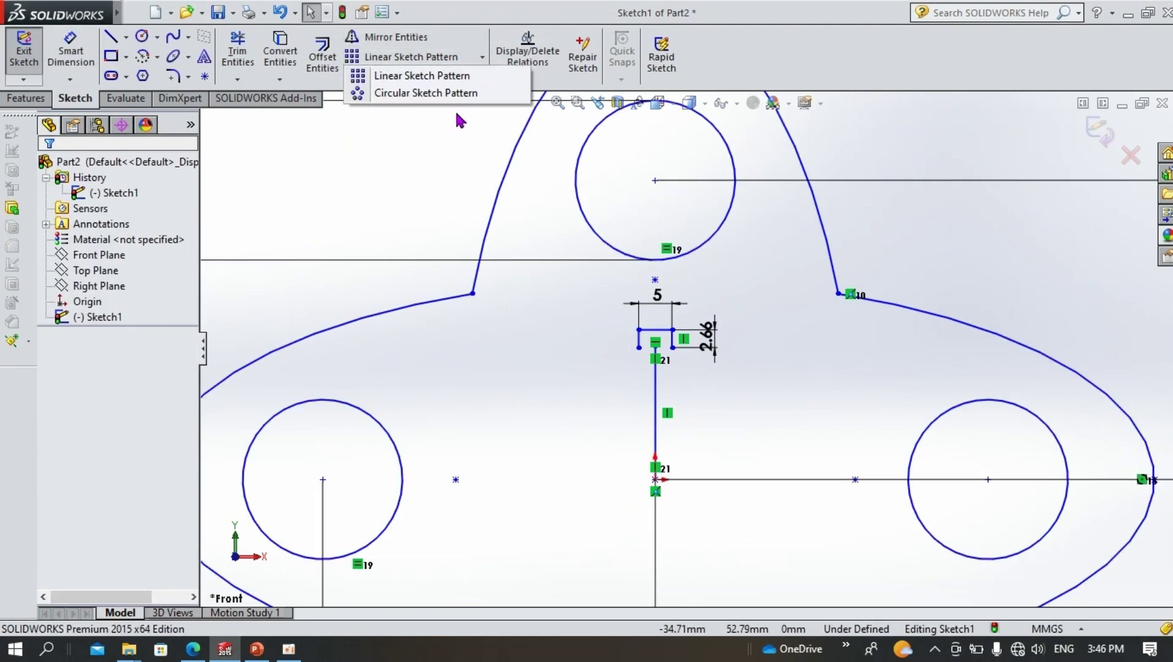
left_click(438, 93)
left_click(659, 332)
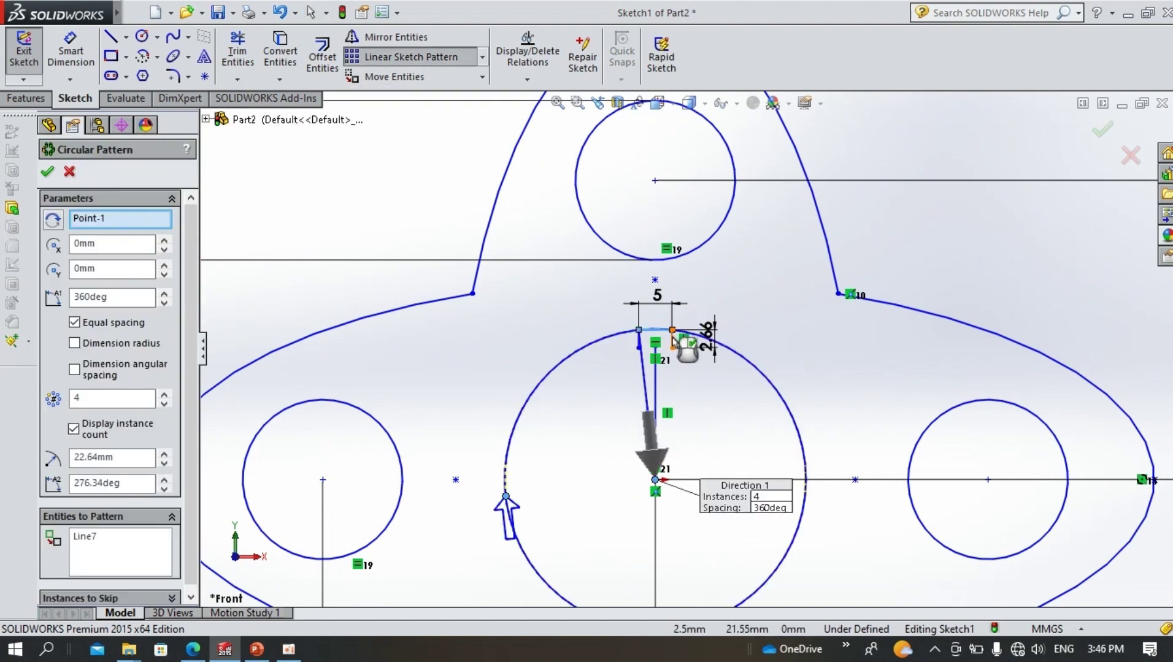
left_click(672, 340)
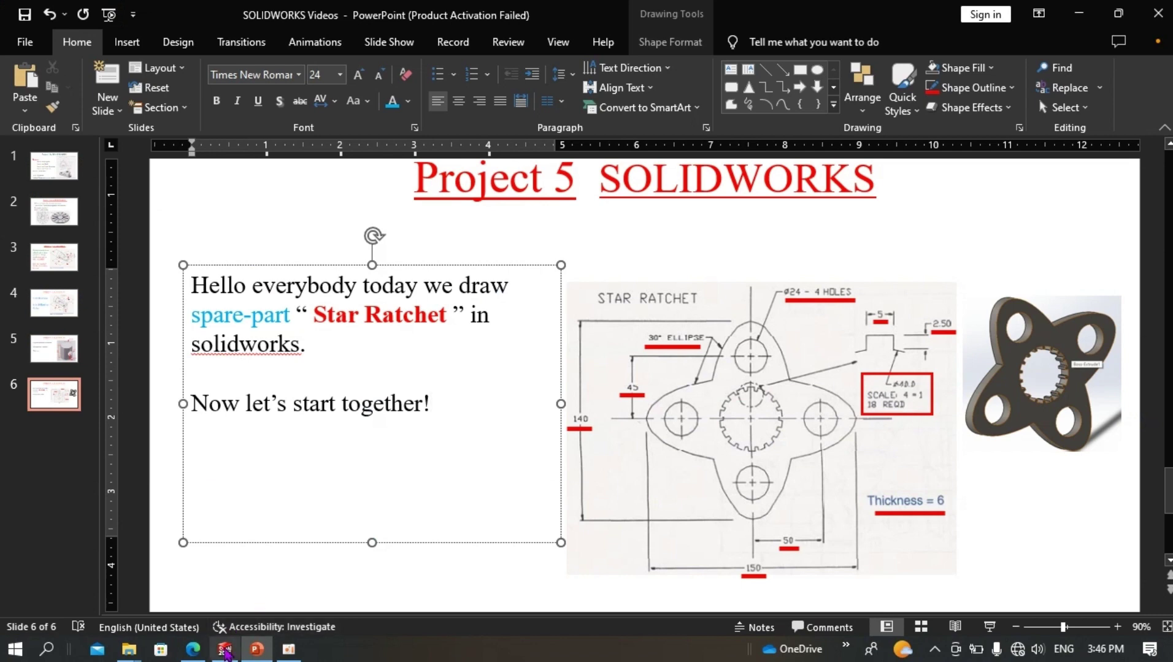
left_click(225, 650)
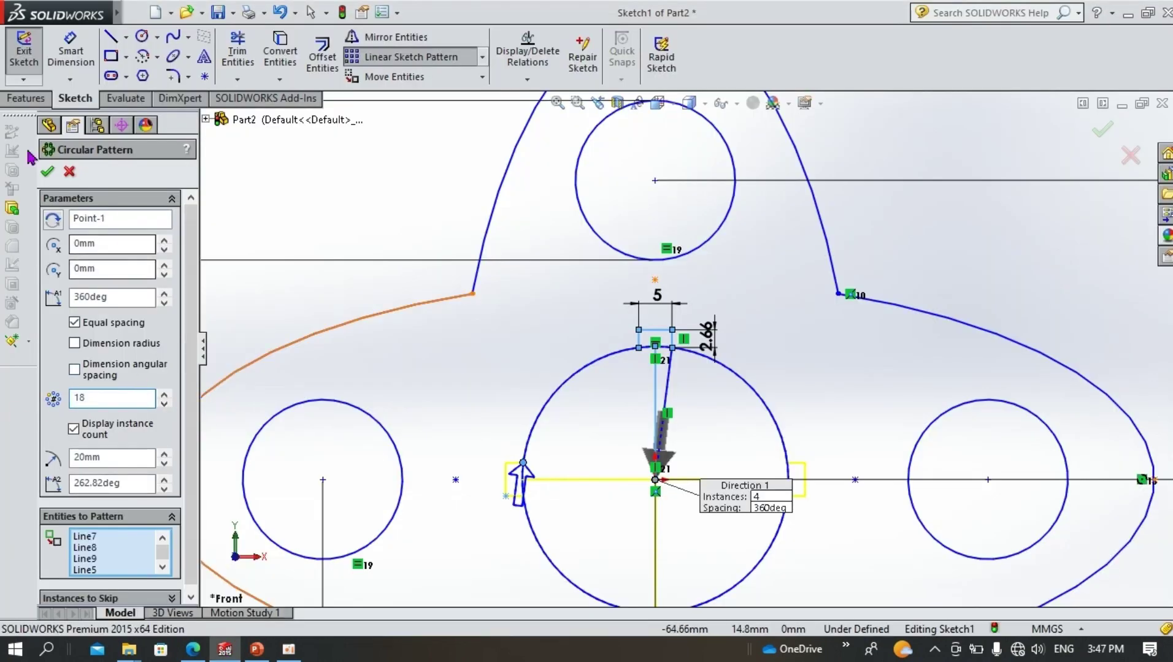
left_click(48, 171)
key("ctrl+z")
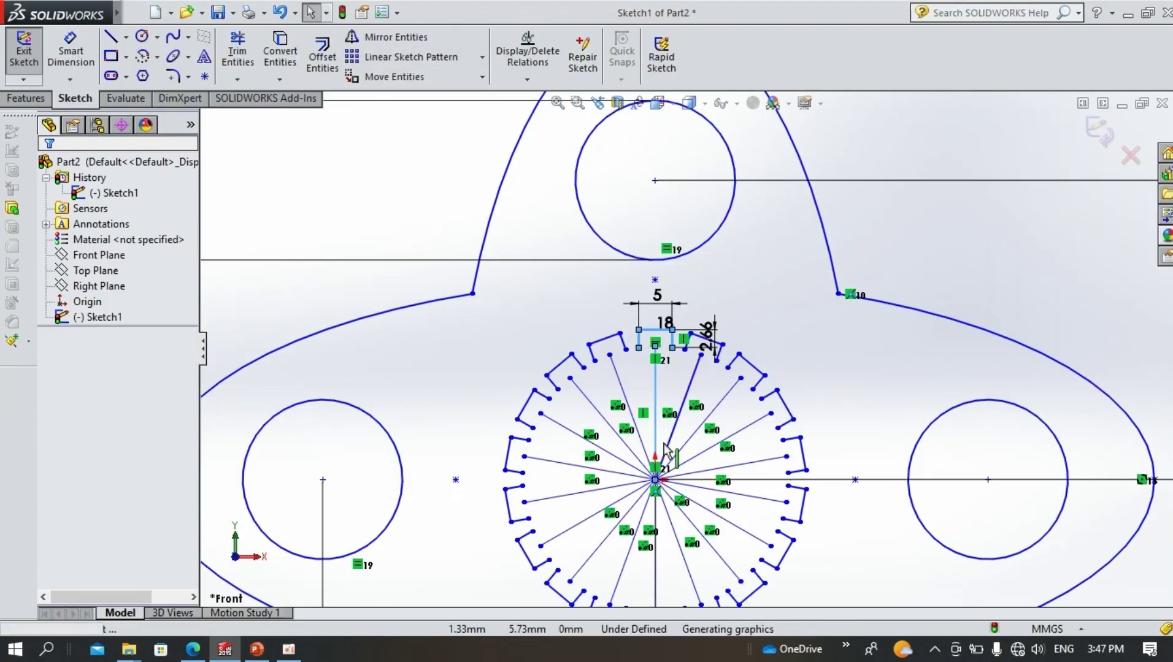
- Circularly pattern the three notch lines about the origin with 18 instances over 360 degrees, and delete the vertical line from the origin
left_click(639, 339)
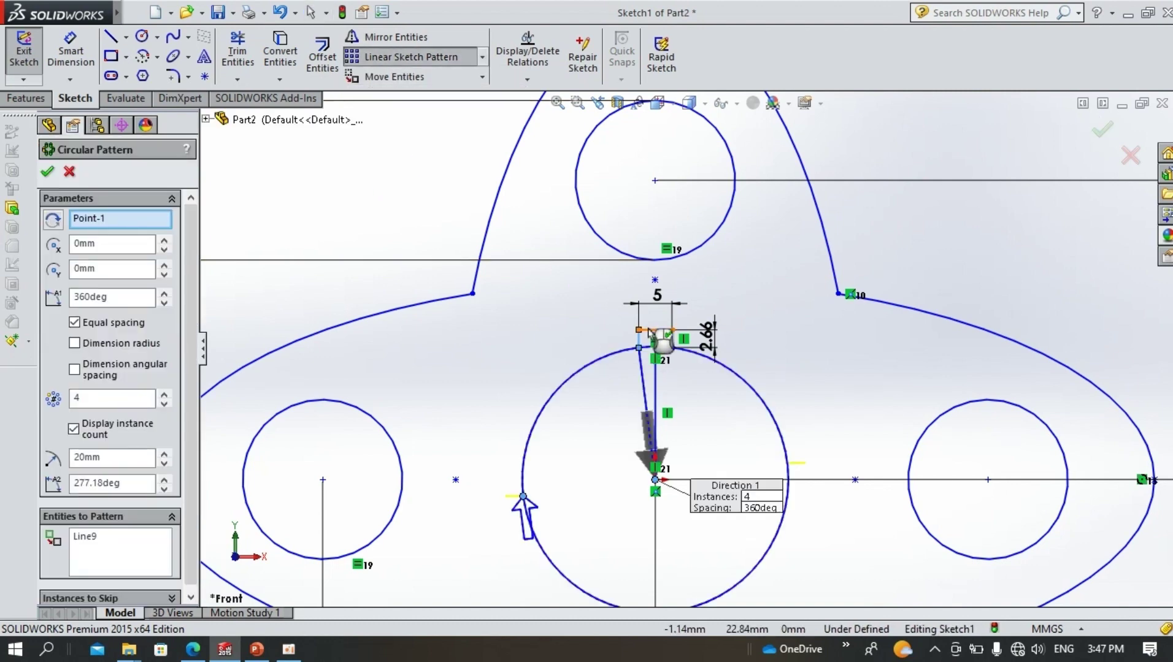
left_click_drag(92, 397, 20, 391)
type("18")
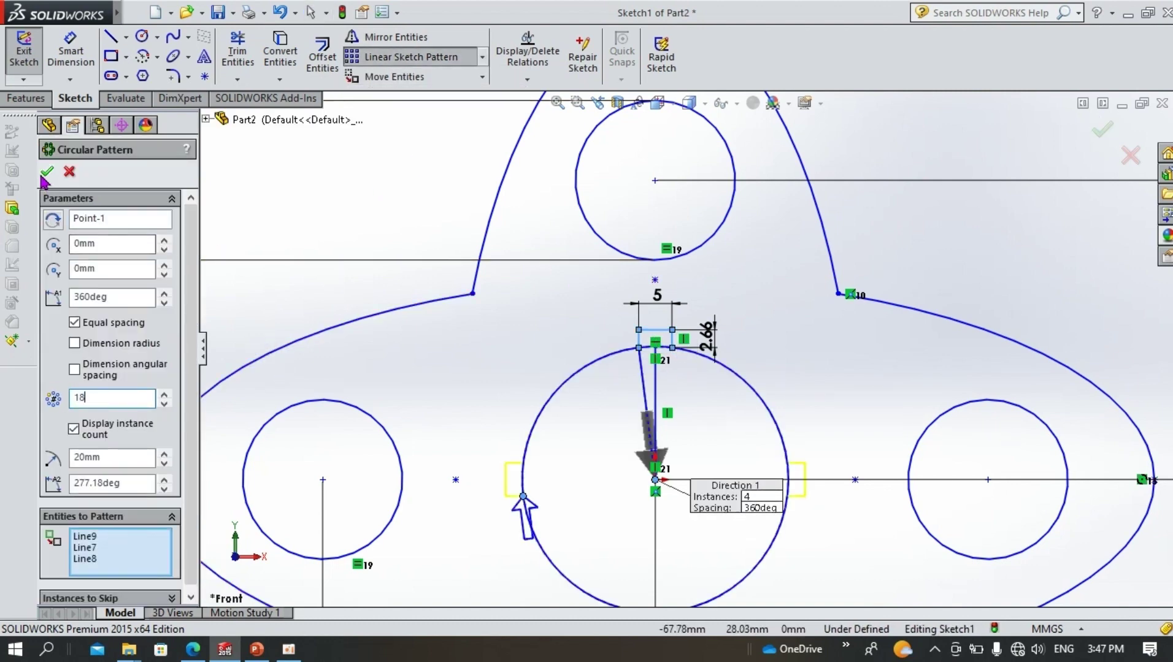
left_click(45, 174)
left_click(655, 410)
key("Delete")
- Draw a circle centred on the origin that passes through the inner end points of the patterned notches
scroll(748, 490, "down", 1)
scroll(746, 488, "up", 1)
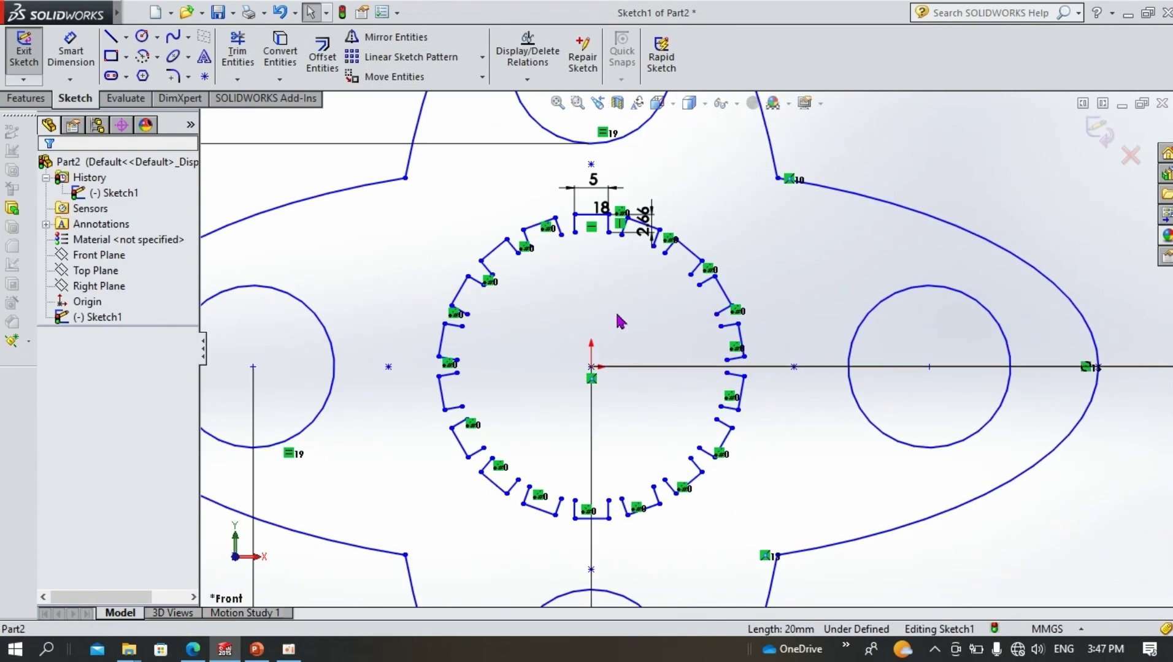
left_click(591, 367)
left_click(561, 235)
key("Escape")
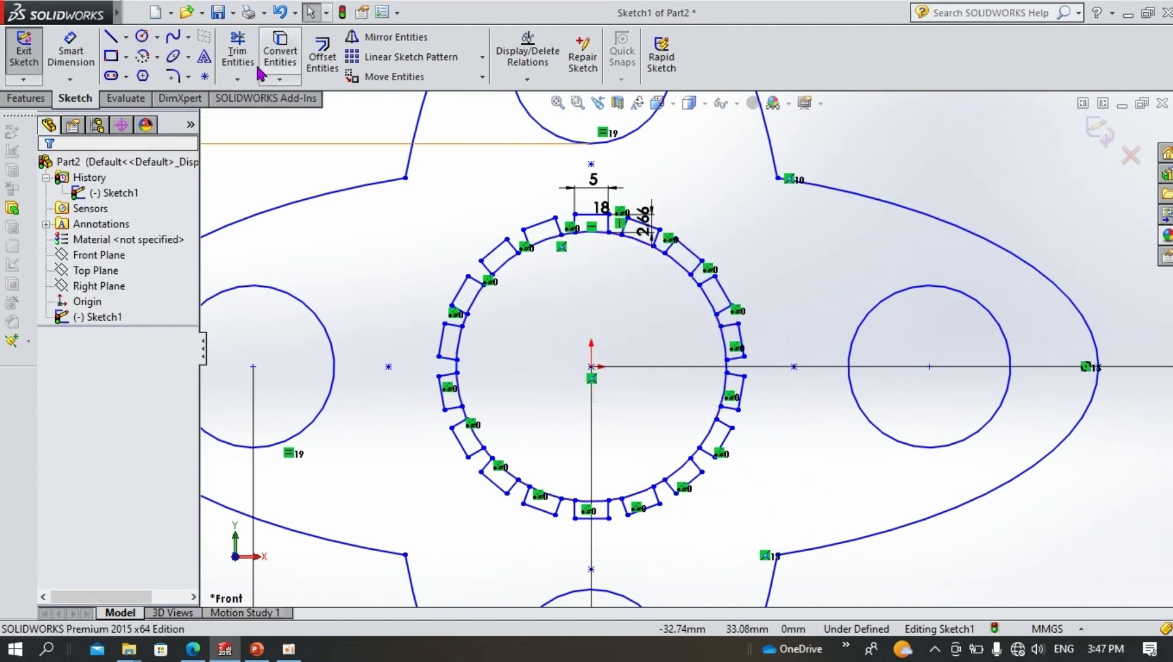
- Trim away the circle's arc segments across the openings of all 18 notches, keeping the arcs between neighbouring notches
left_click(240, 54)
scroll(634, 190, "down", 4)
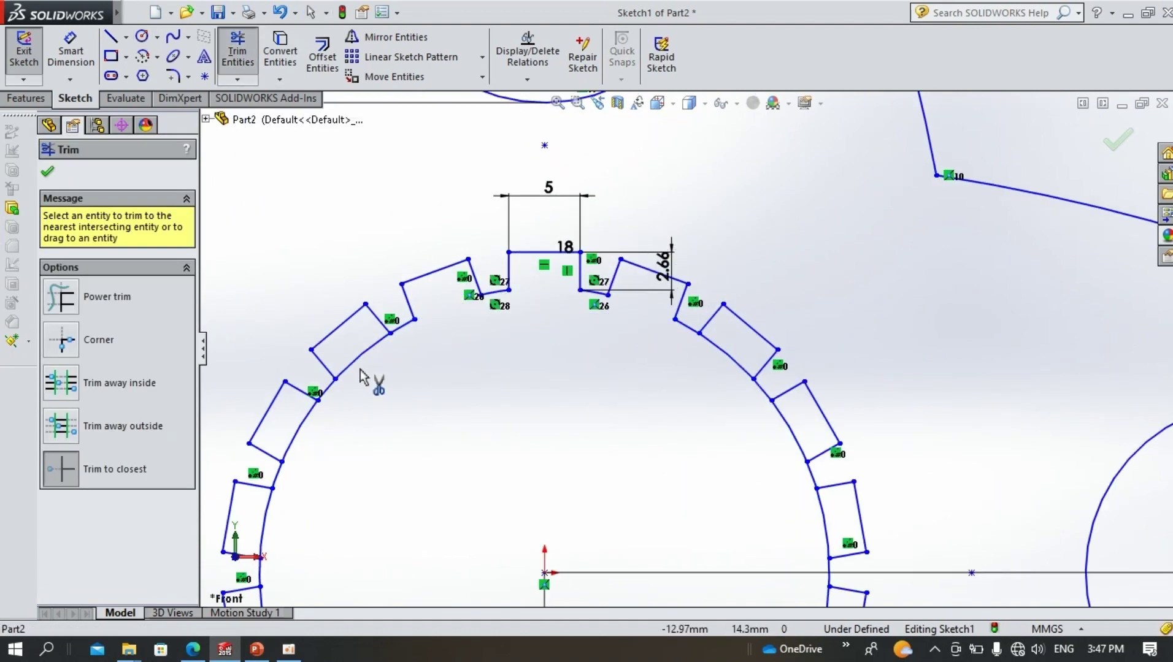
scroll(491, 460, "down", 2)
scroll(484, 446, "up", 5)
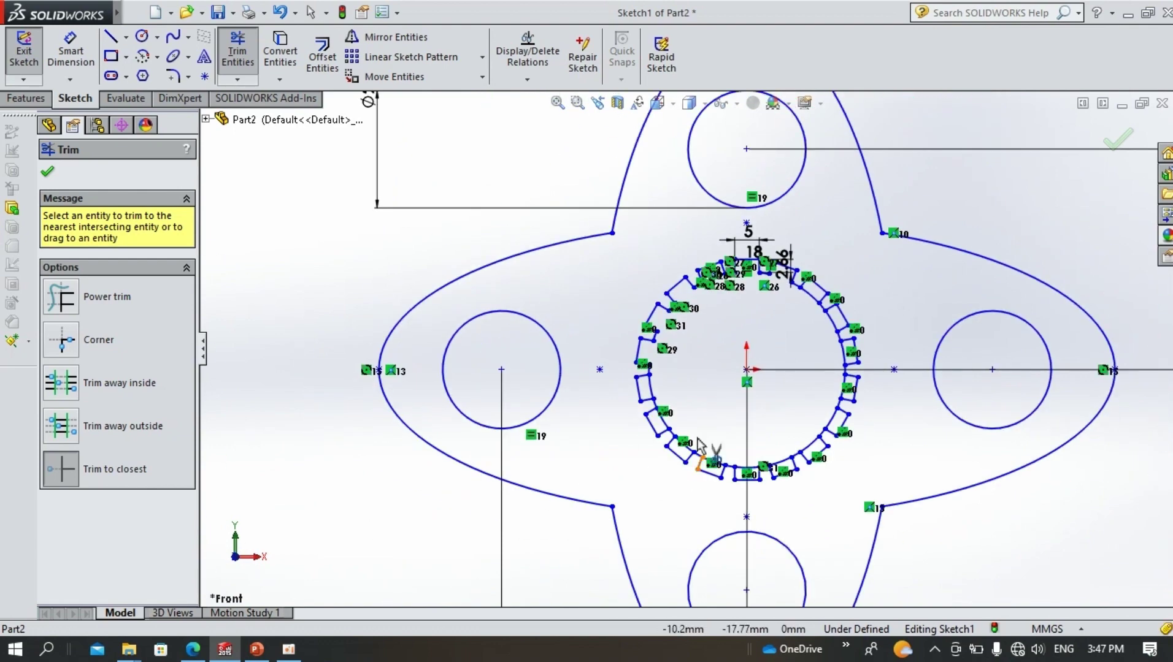
scroll(675, 430, "up", 2)
scroll(708, 434, "down", 3)
scroll(683, 409, "down", 4)
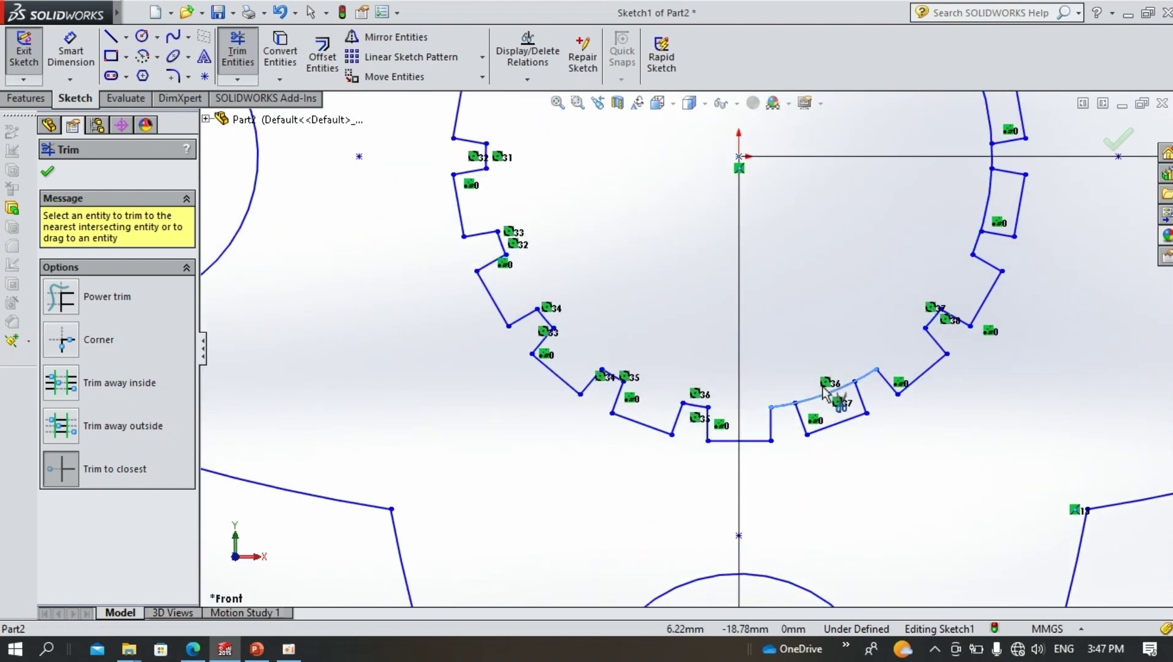
scroll(945, 208, "up", 4)
scroll(797, 203, "down", 2)
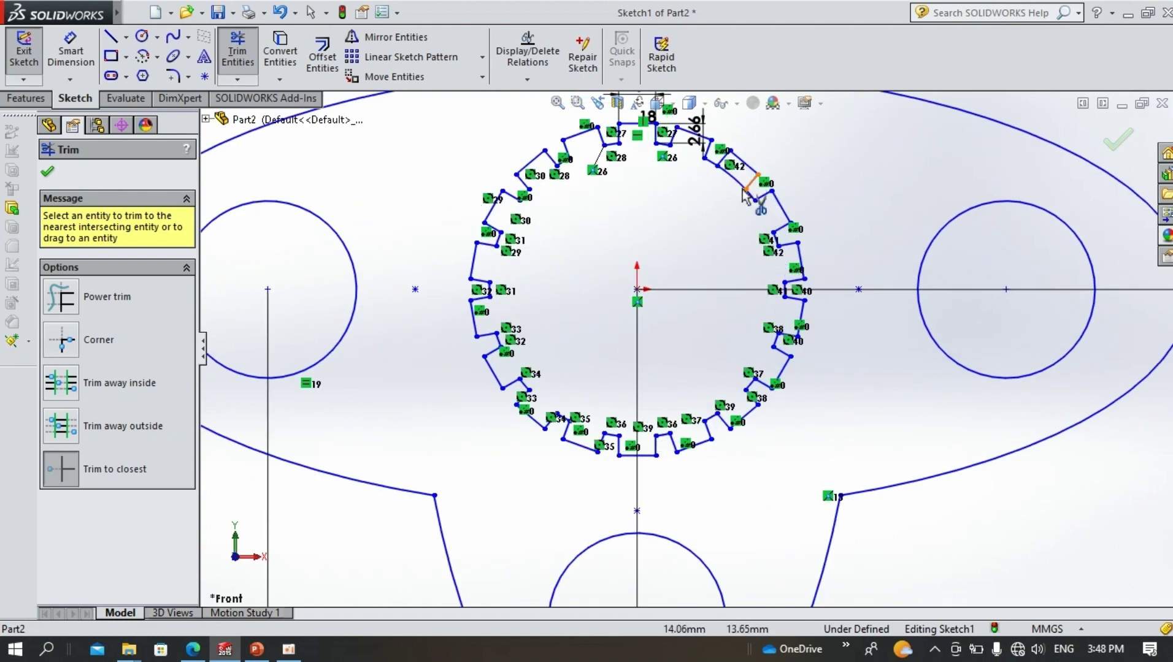
key("Escape")
- Check the thickness on the reference drawing and extrude the whole sketch as a blind boss 6 mm deep
scroll(828, 173, "up", 4)
scroll(629, 317, "down", 5)
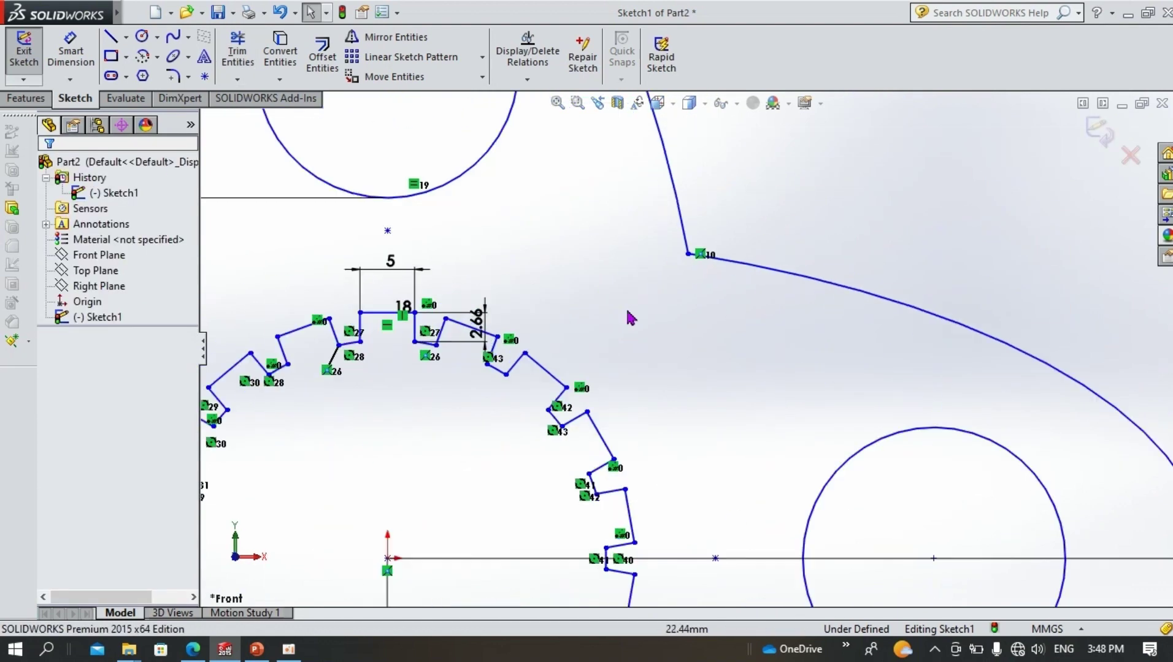
left_click(23, 100)
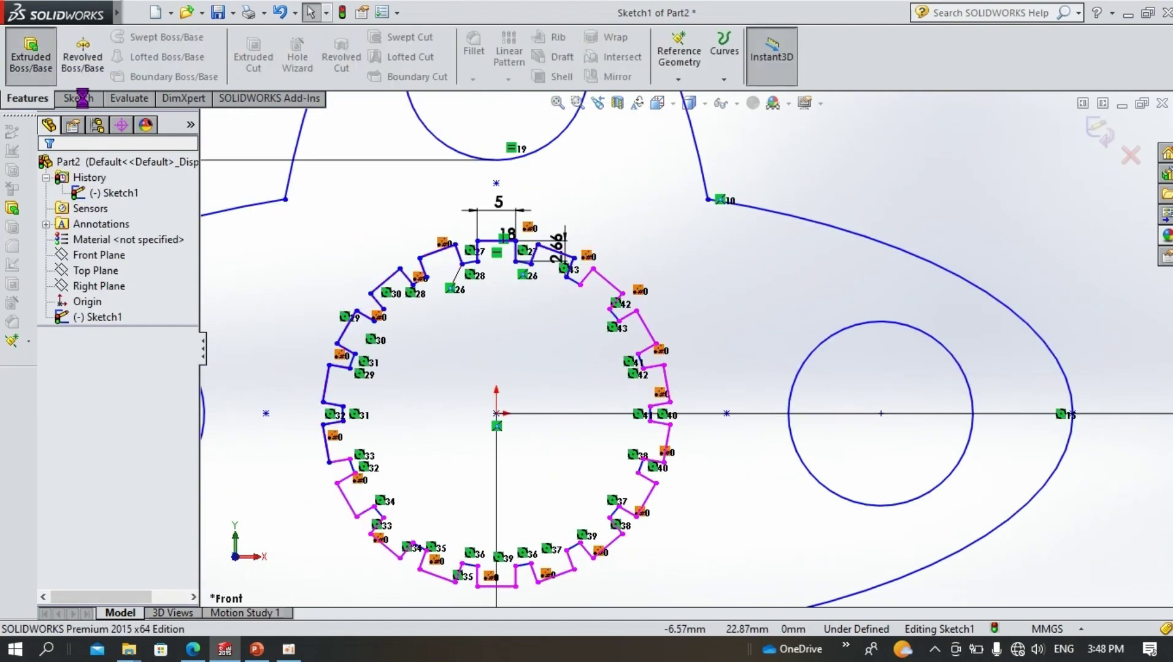
left_click(256, 649)
left_click(225, 649)
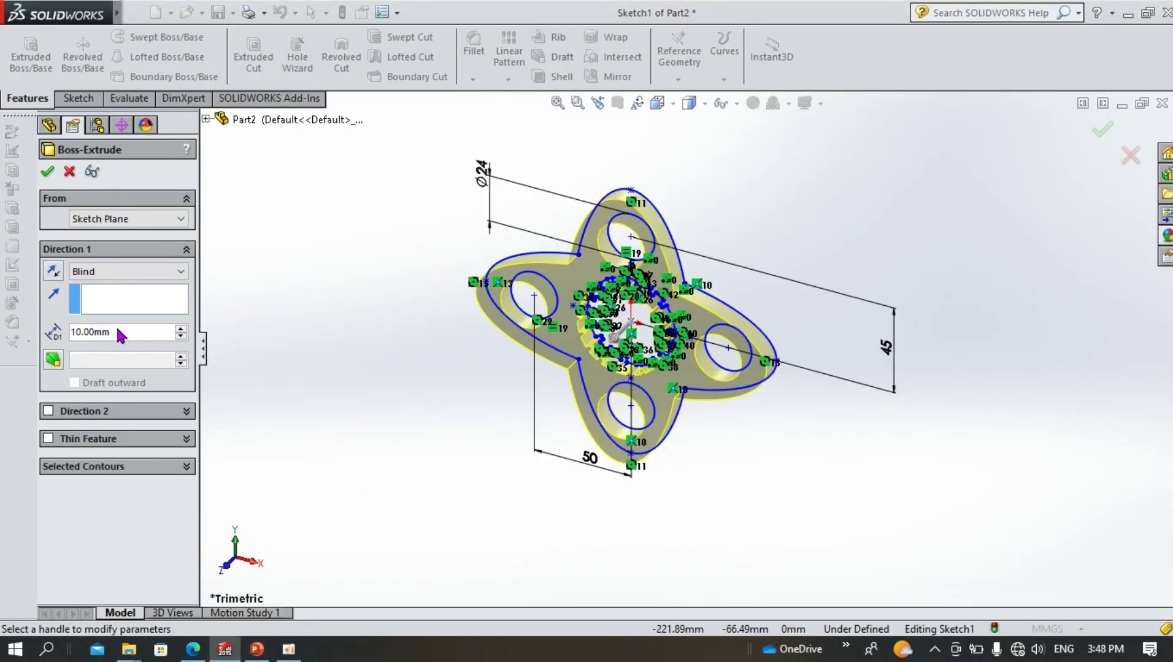
type("6mm")
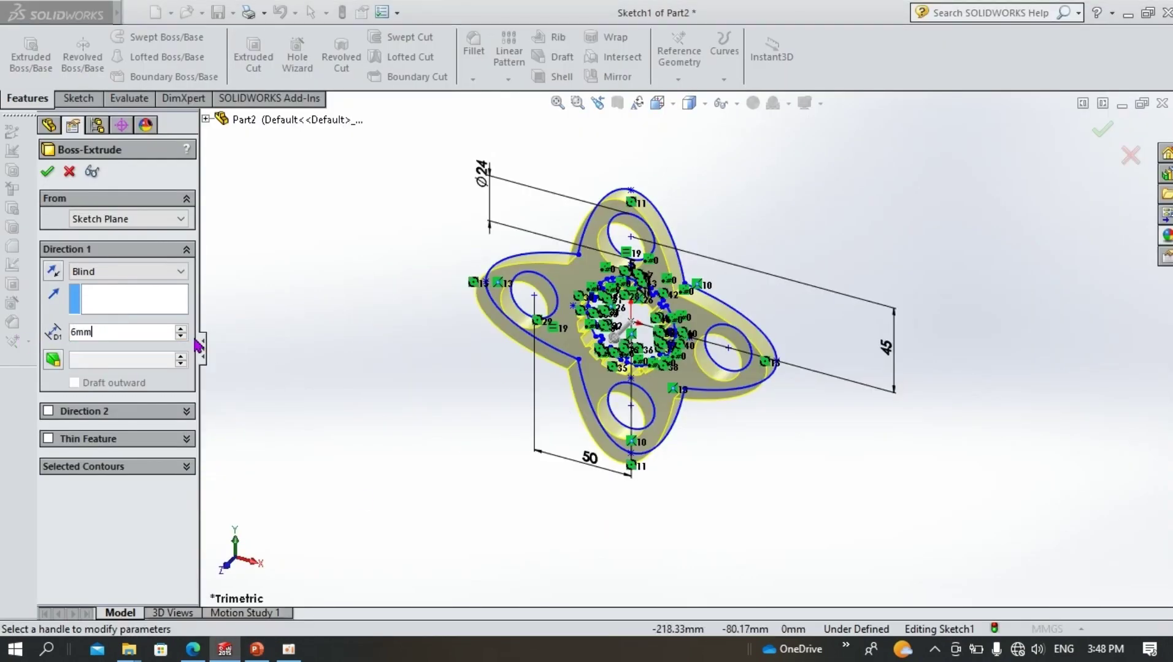
key("Return")
- Apply the polished steel appearance from the metal library to the extruded star ratchet body
left_click(774, 300)
middle_click_drag(774, 300, 817, 264)
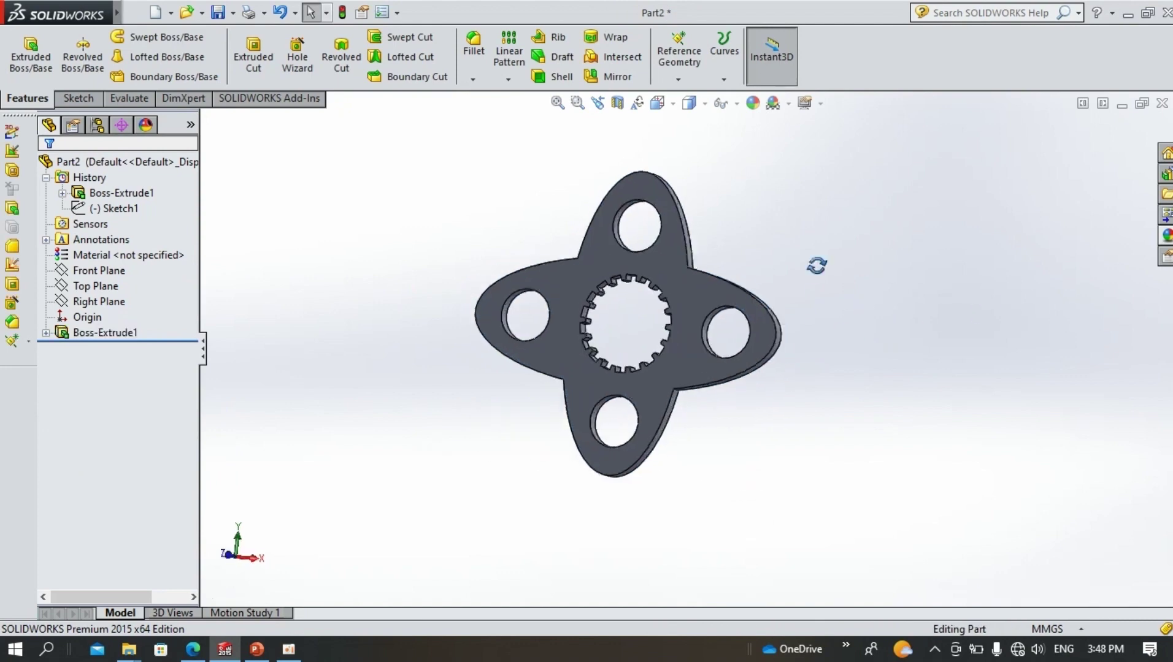
scroll(691, 353, "up", 4)
scroll(687, 347, "down", 6)
mouse_move(693, 368)
middle_mouse_down()
mouse_move(792, 410)
mouse_move(684, 387)
middle_mouse_up()
left_click(112, 333)
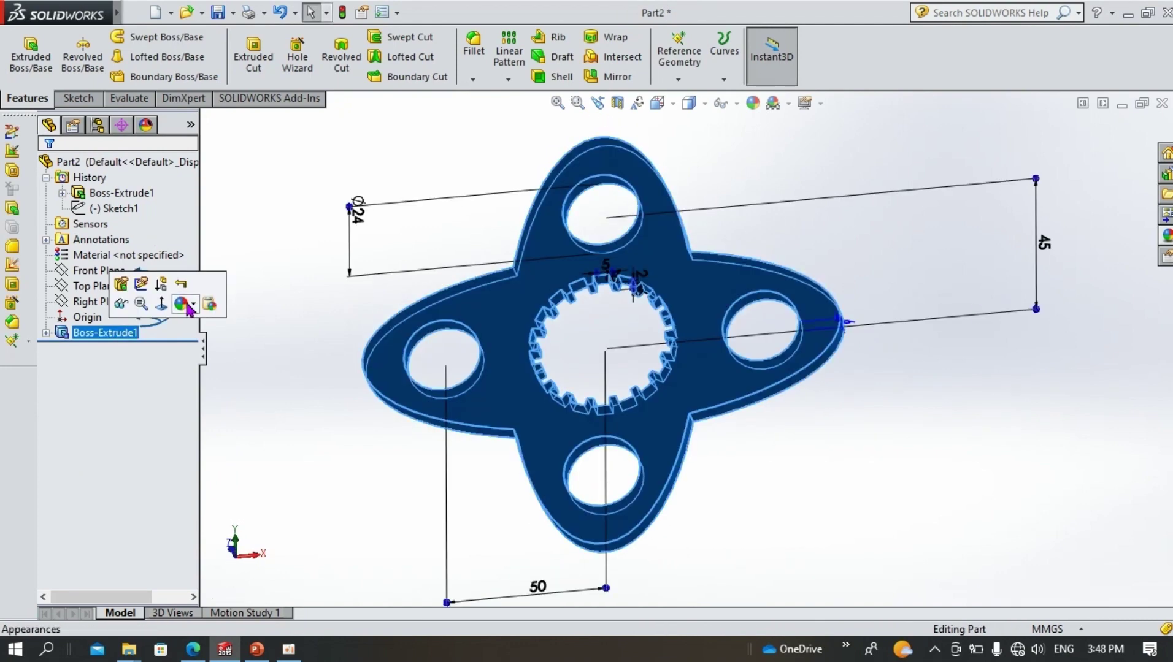
left_click(184, 305)
left_click(230, 324)
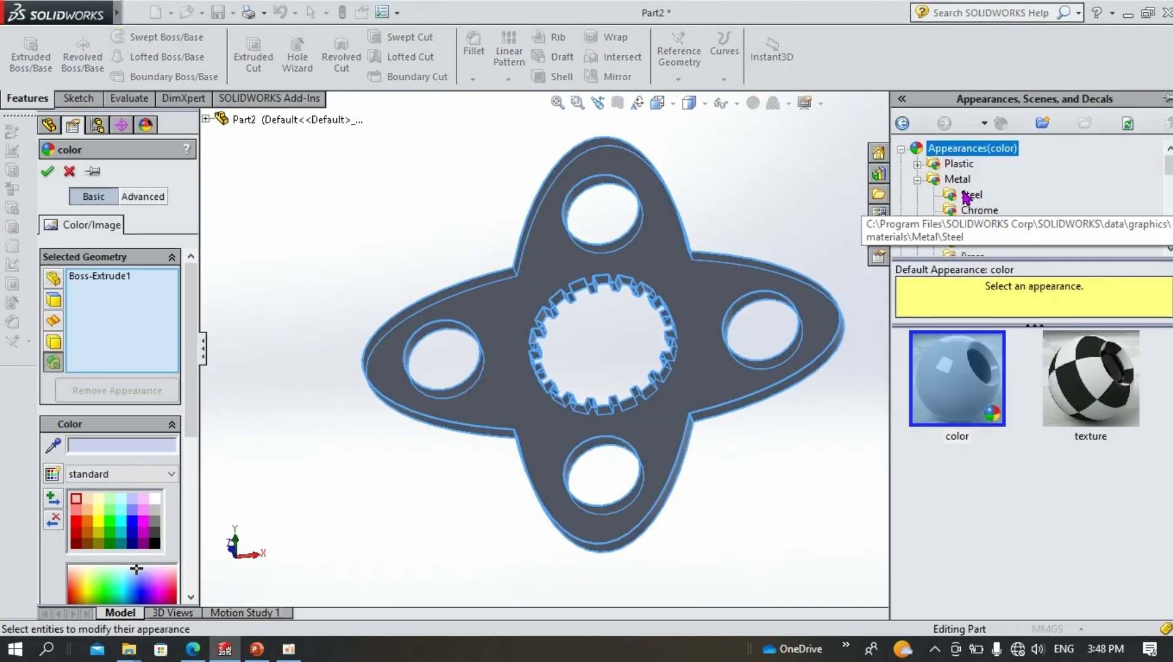
left_click(971, 194)
left_click(972, 396)
key("Return")
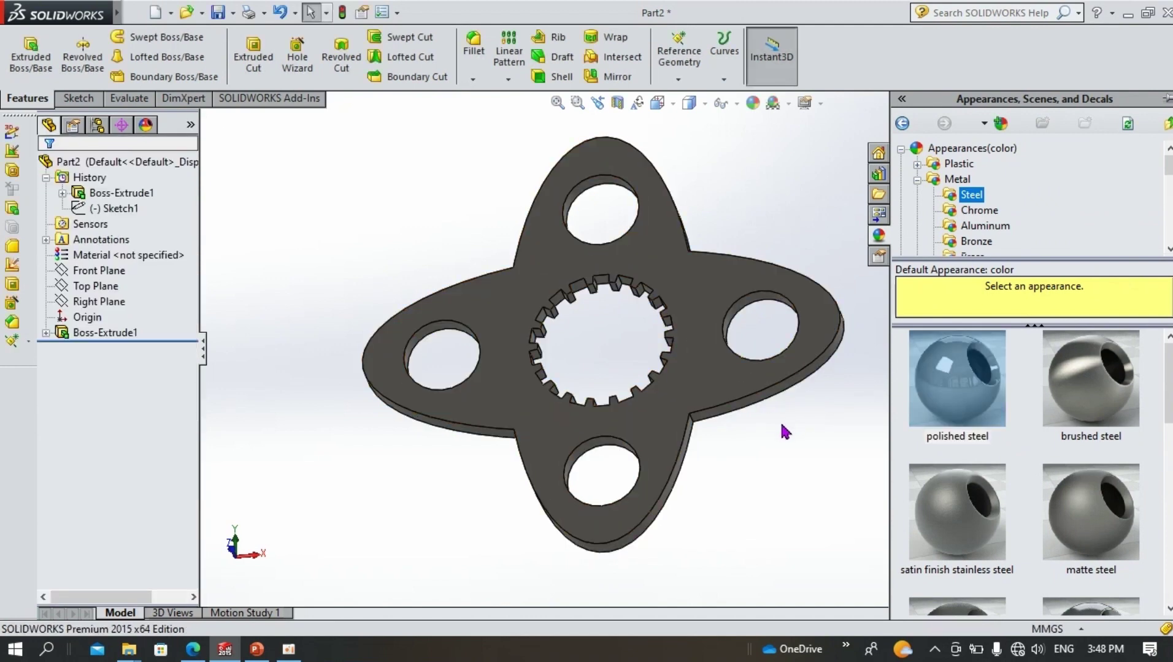
- Rotate the part to inspect it and switch to the PowerPoint slide with the star ratchet reference drawing
middle_click_drag(780, 427, 619, 463)
right_click(888, 299)
left_click(867, 300)
left_click(257, 649)
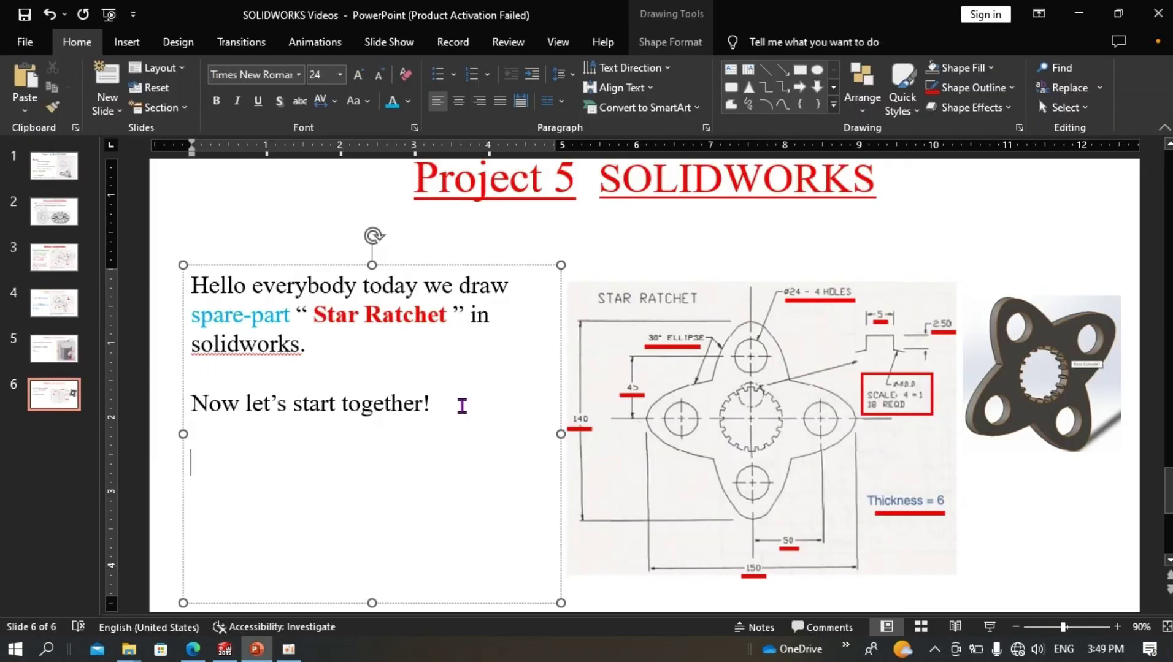